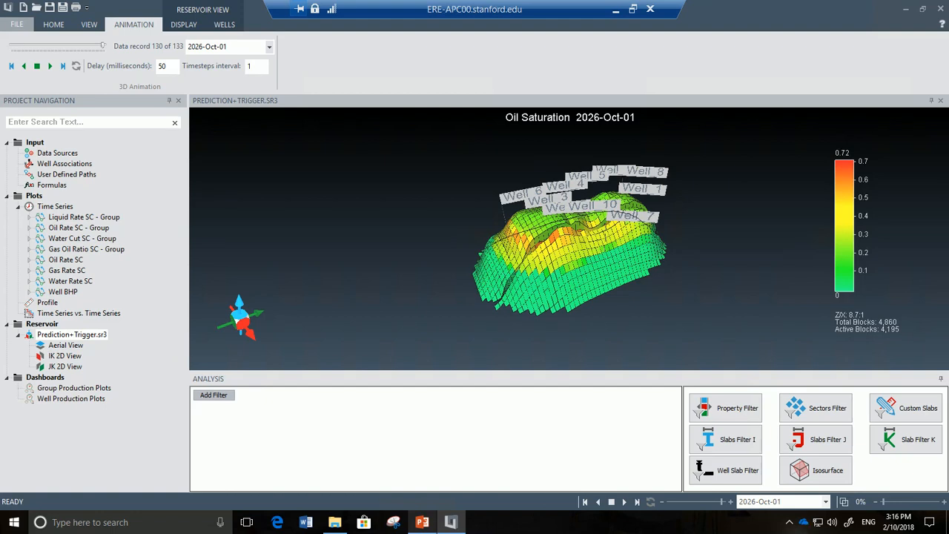
pyautogui.moveTo(527, 264); pyautogui.dragTo(564, 268)
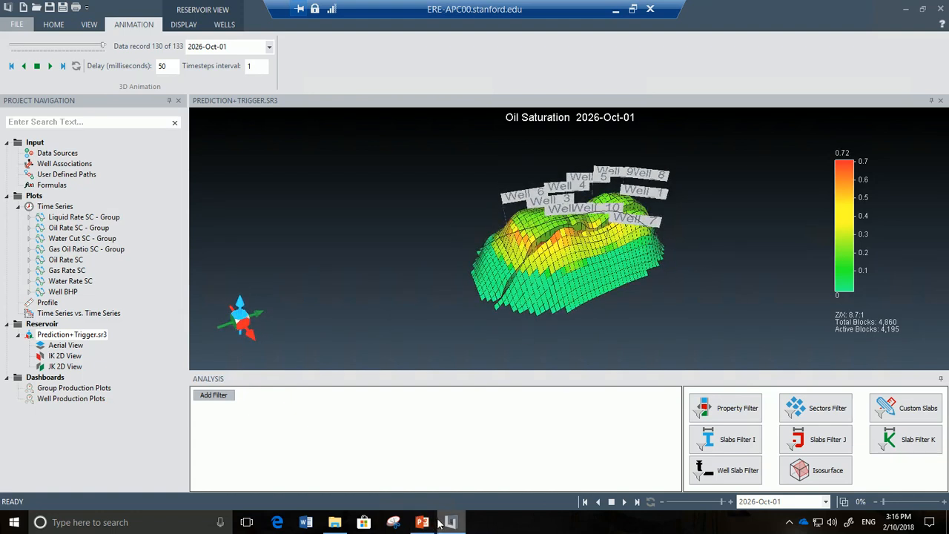
# - Search the computer for the launcher and open Launcher 2017.10
pyautogui.click(72, 519)
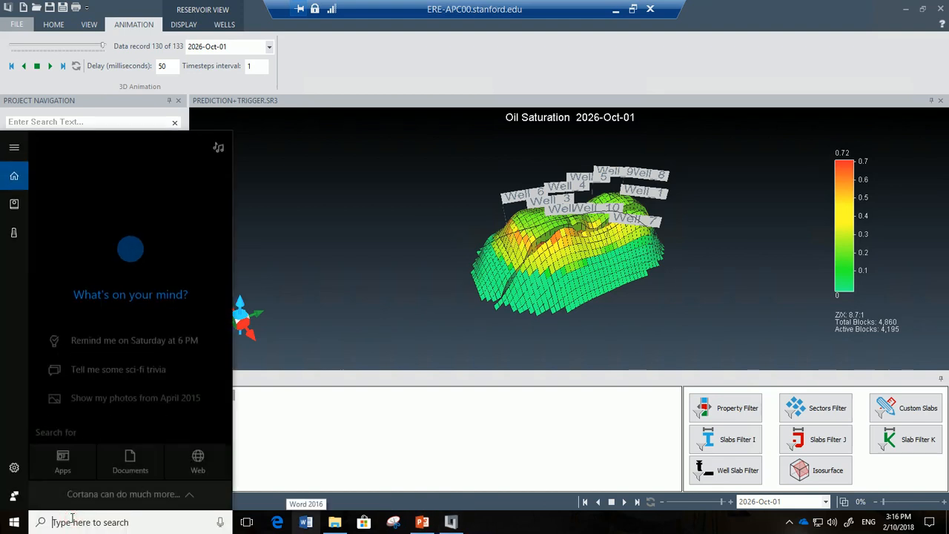
pyautogui.write('launch')
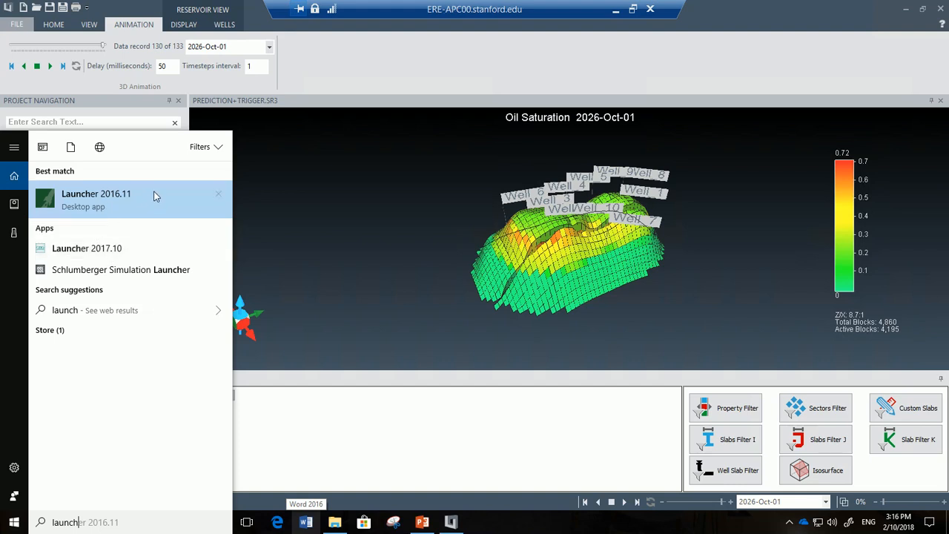
pyautogui.click(130, 255)
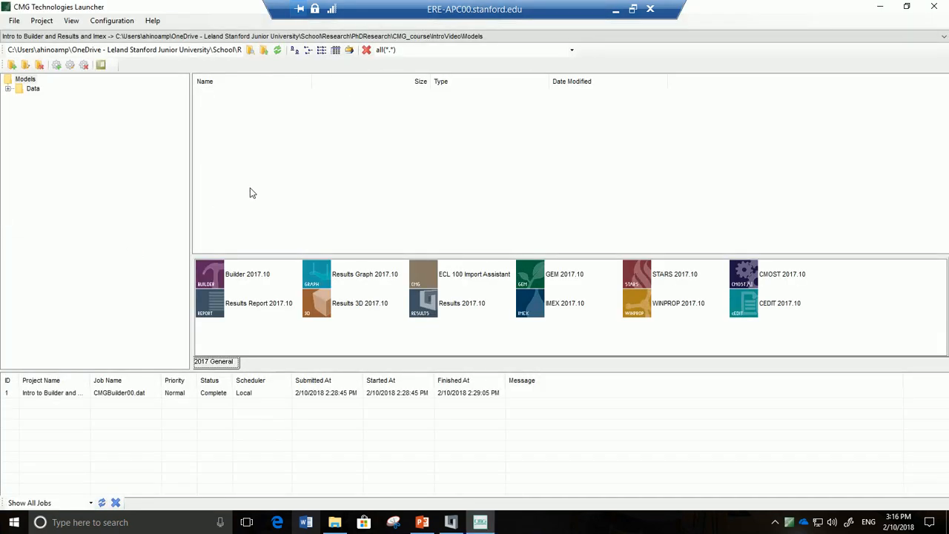
# - Switch to File Explorer and look through the IntroVideo folder's Models and Data subfolders, then return to the Launcher
pyautogui.click(335, 522)
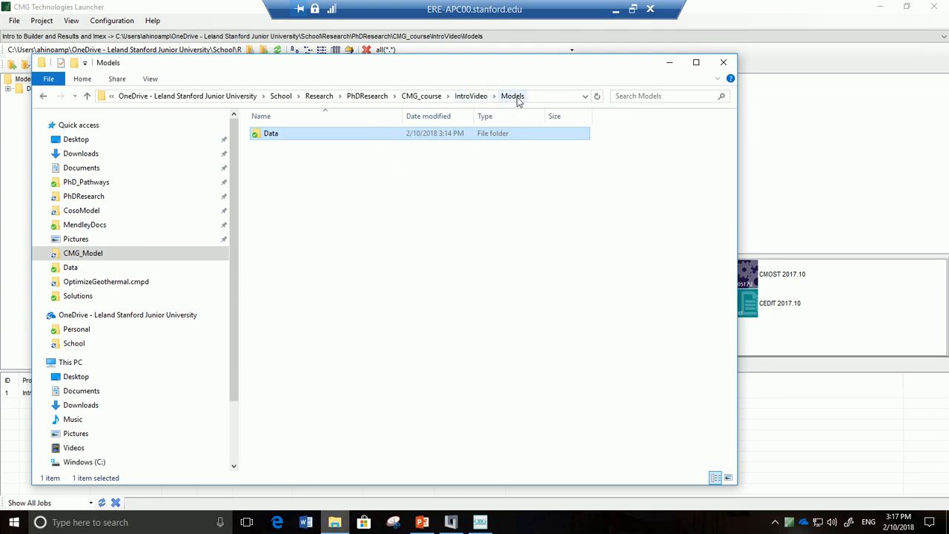
pyautogui.click(482, 97)
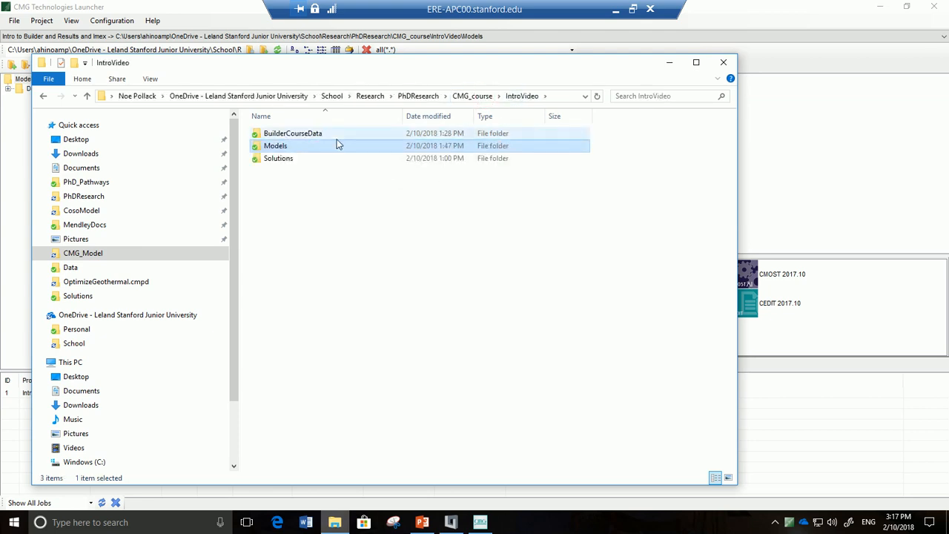
pyautogui.doubleClick(334, 146)
pyautogui.doubleClick(344, 136)
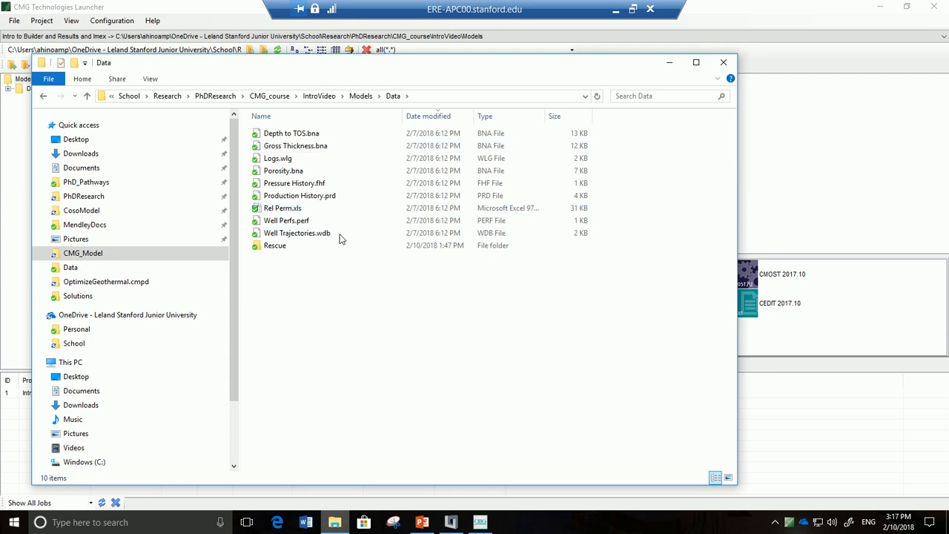
pyautogui.click(363, 97)
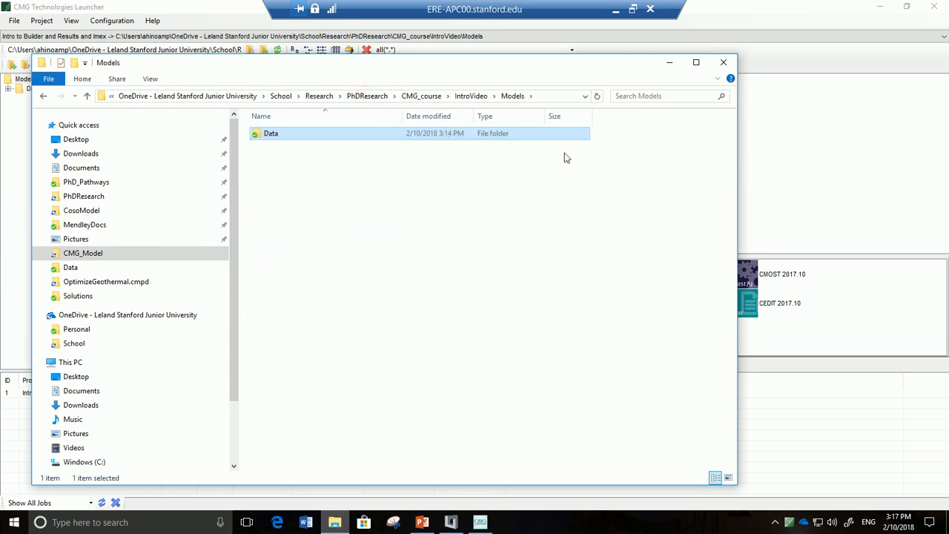
pyautogui.click(668, 63)
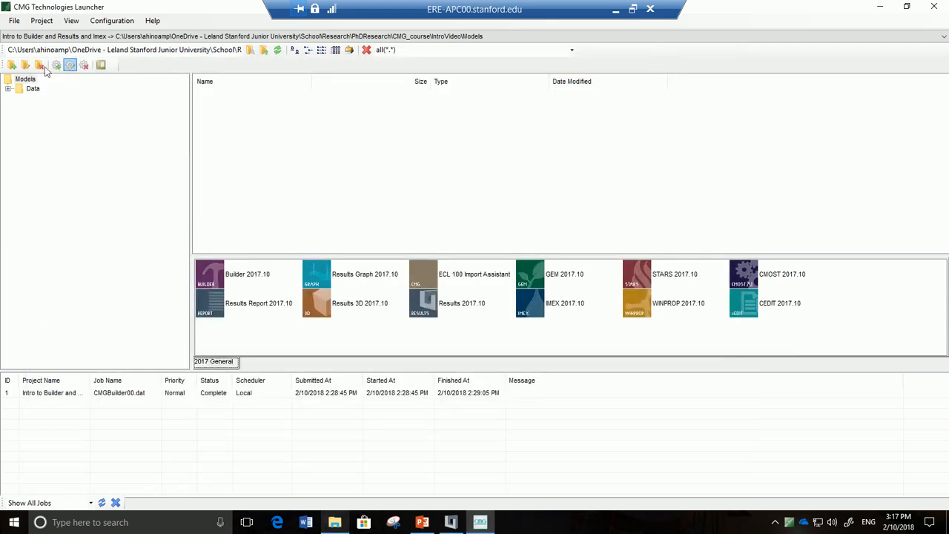
# - Open the Launcher's dialog for adding a new project
pyautogui.click(15, 21)
pyautogui.moveTo(42, 21)
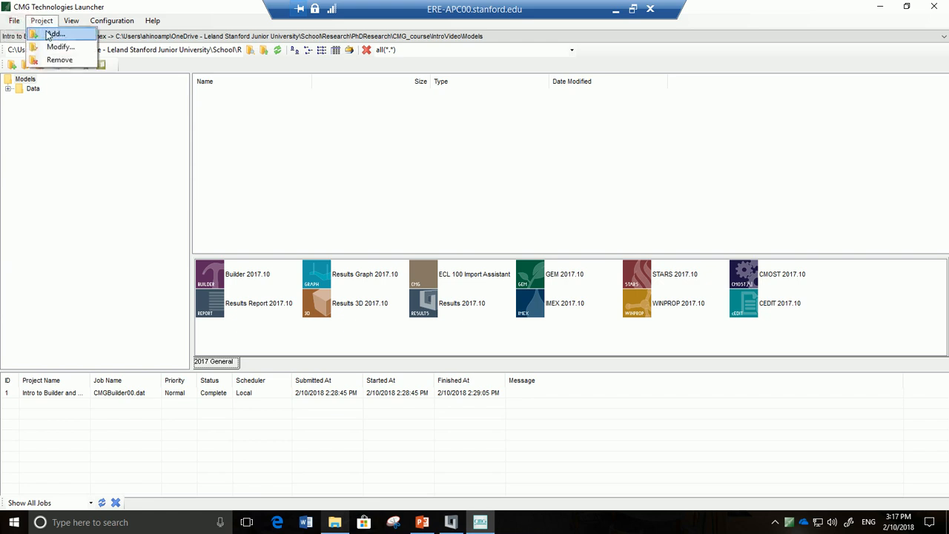
pyautogui.click(51, 34)
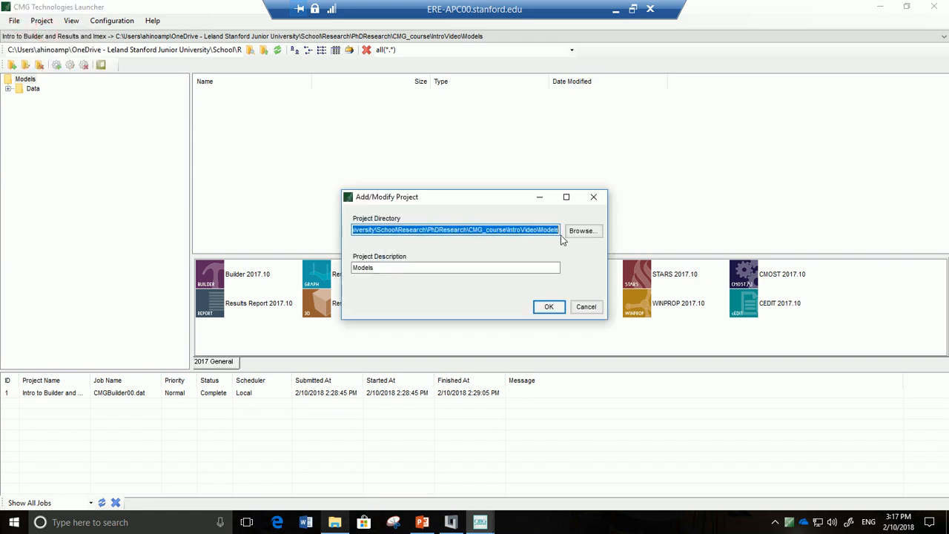
pyautogui.click(576, 232)
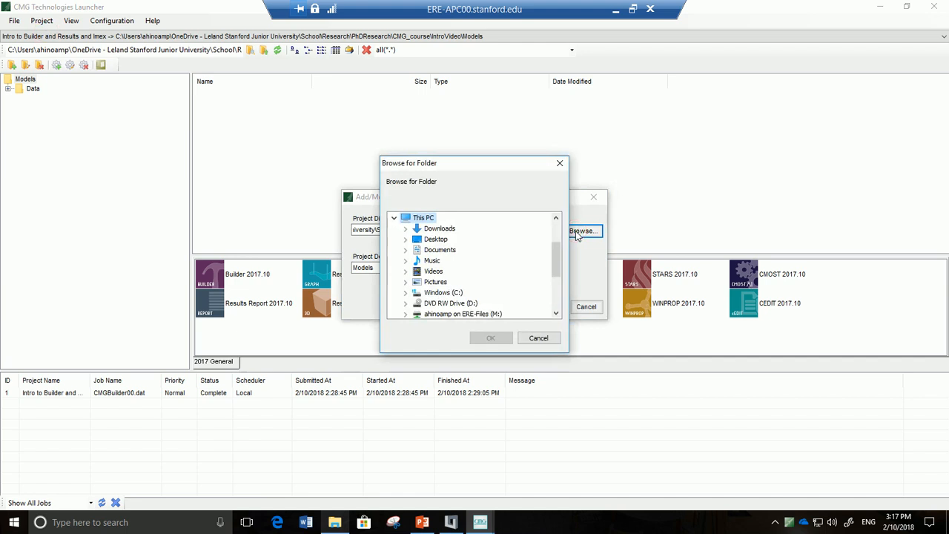
pyautogui.scroll(-3, 433, 289)
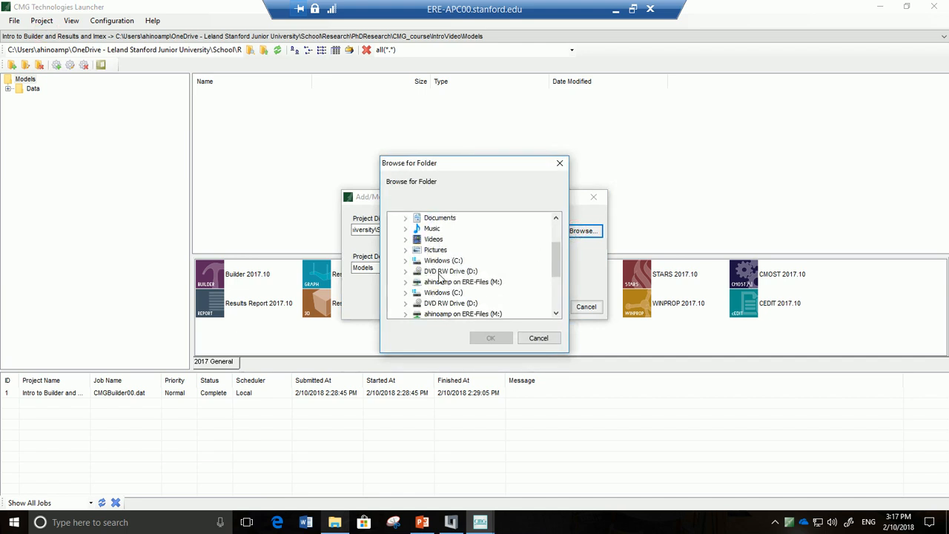
pyautogui.click(560, 165)
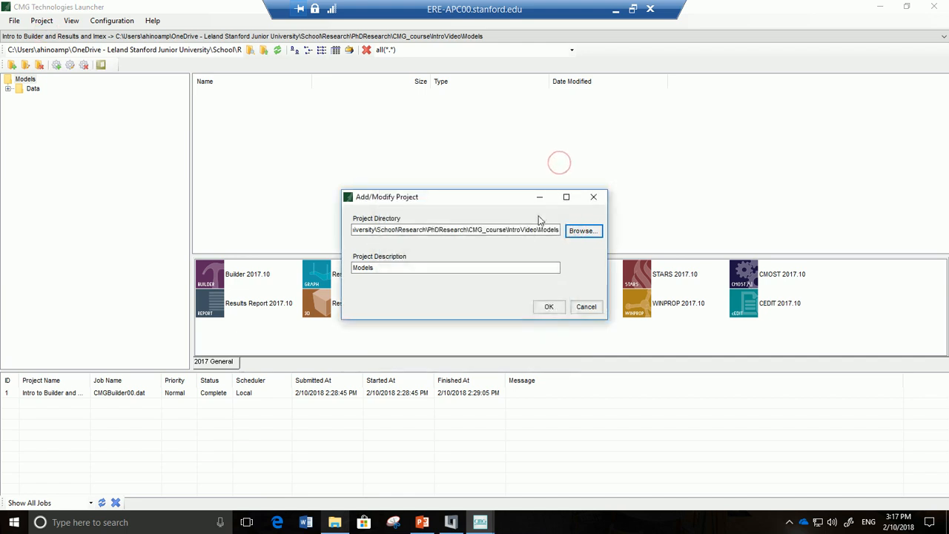
pyautogui.moveTo(521, 231); pyautogui.dragTo(559, 231)
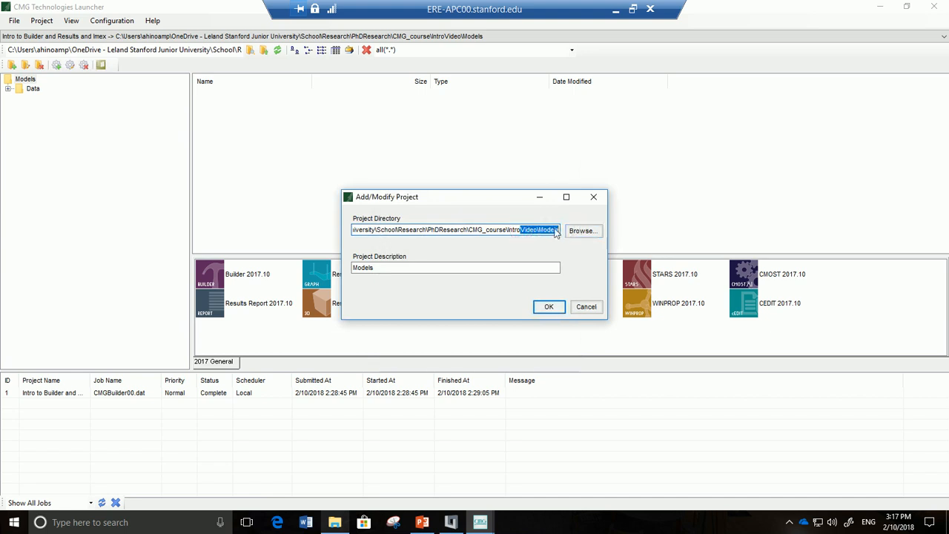
pyautogui.click(551, 230)
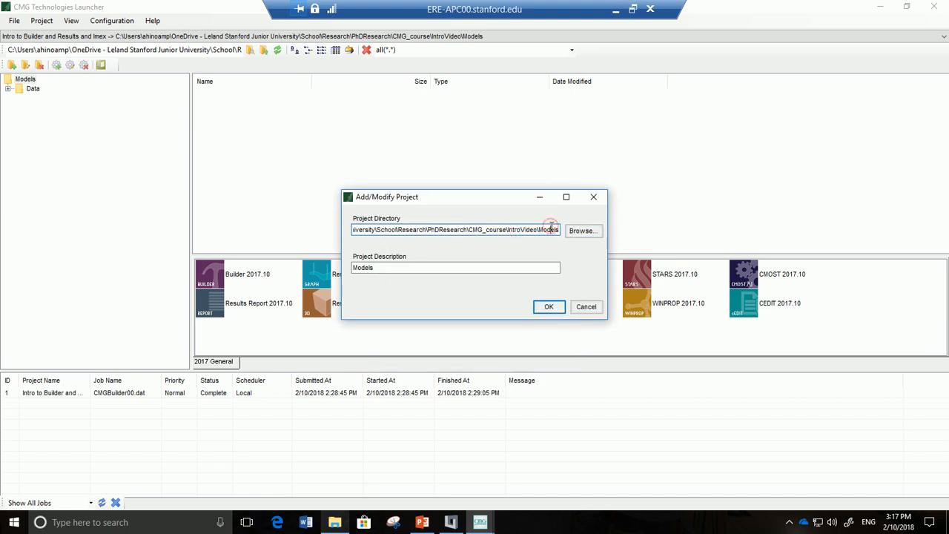
# - Describe the project as "Tutorial on Builder and Imex and Results" and add it with the Models directory
pyautogui.doubleClick(403, 271)
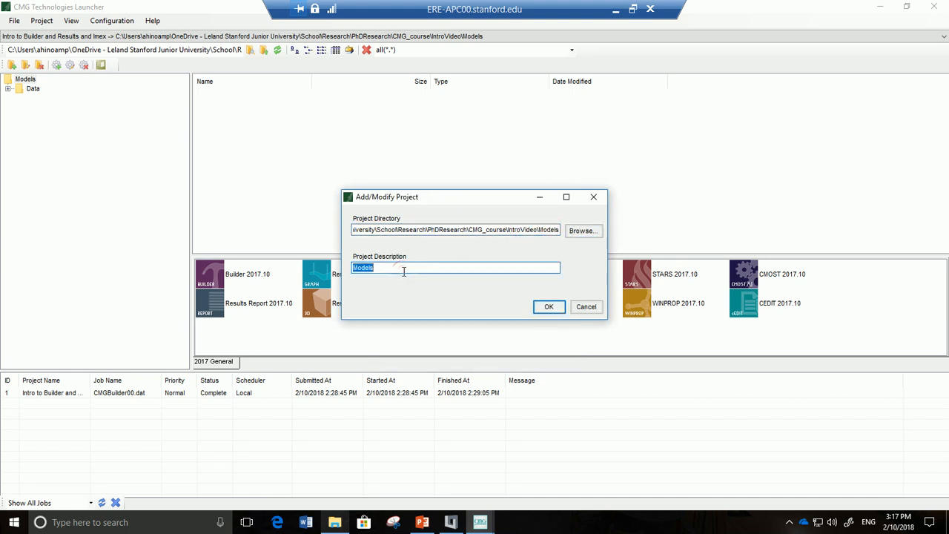
pyautogui.write('Tutorial on Builder and I')
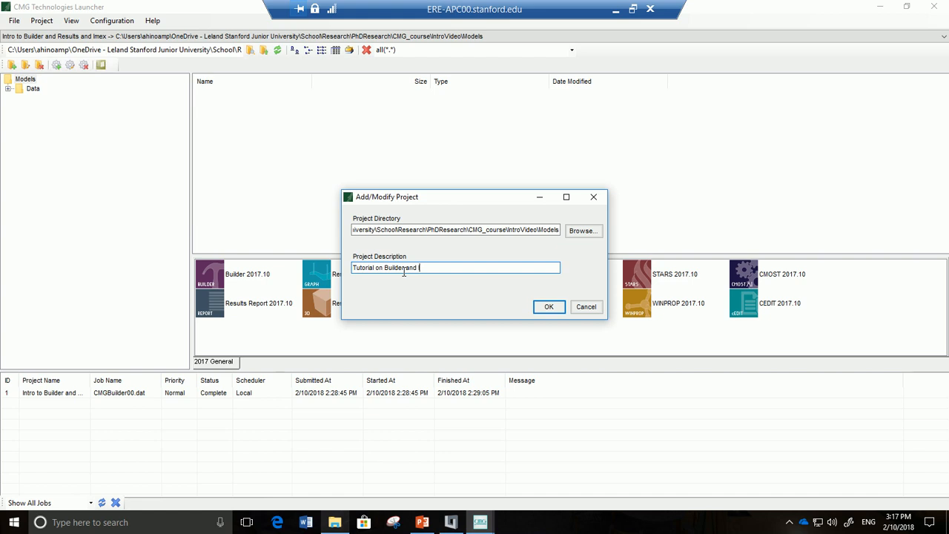
pyautogui.write('mex and Results')
pyautogui.press('Return')
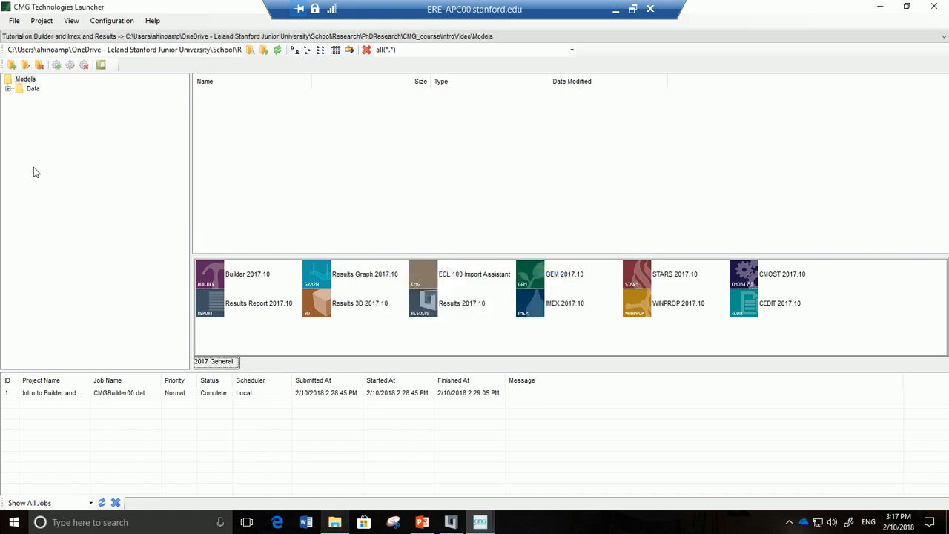
# - List the project's Data files in the Launcher, then view the IntroVideo Solutions folder in File Explorer
pyautogui.click(32, 89)
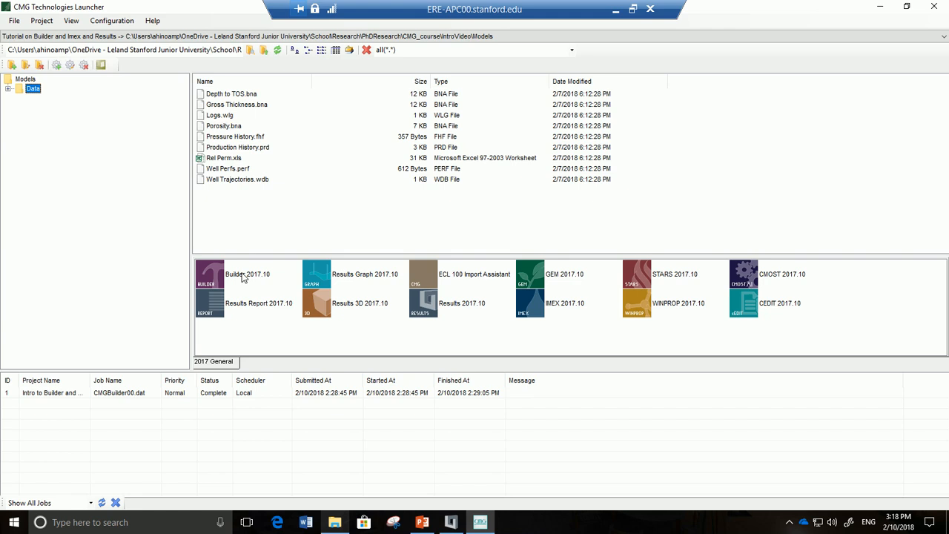
pyautogui.click(334, 522)
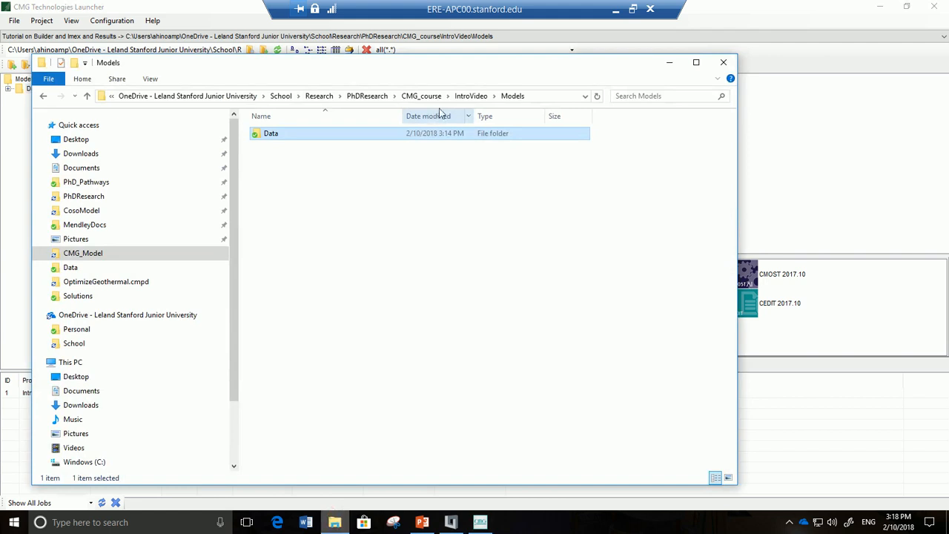
pyautogui.click(469, 97)
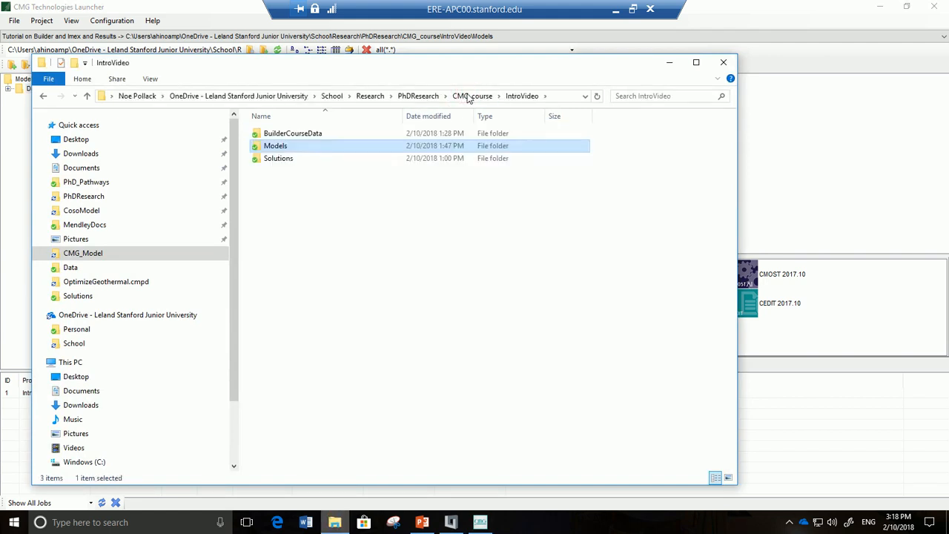
pyautogui.doubleClick(383, 159)
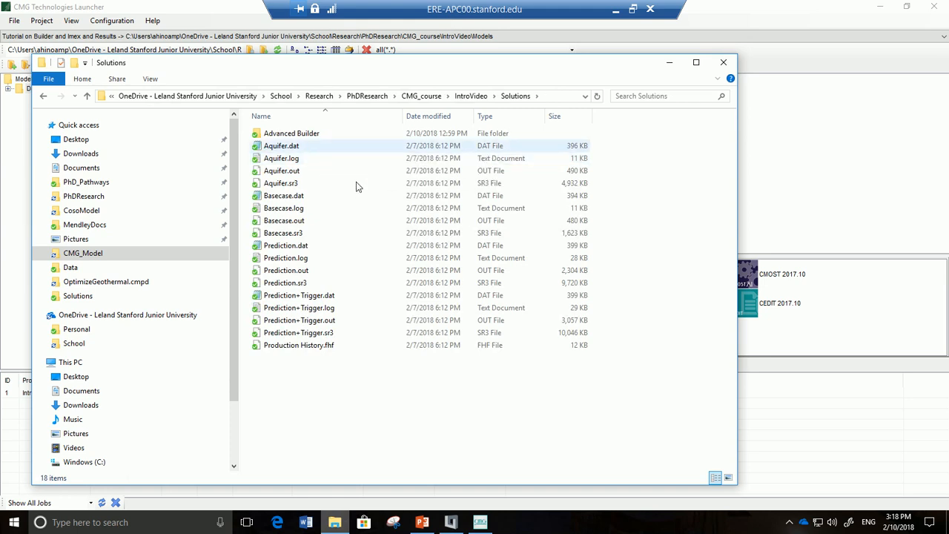
# - Open Aquifer.dat in Notepad, examine its grid definition and well trajectory sections, and return to the Launcher
pyautogui.doubleClick(352, 147)
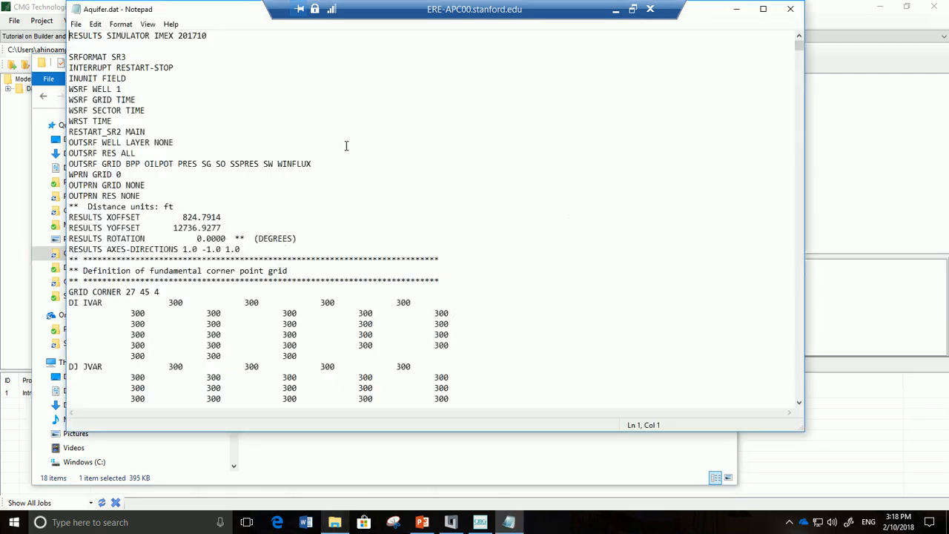
pyautogui.click(149, 239)
pyautogui.scroll(-3, 148, 238)
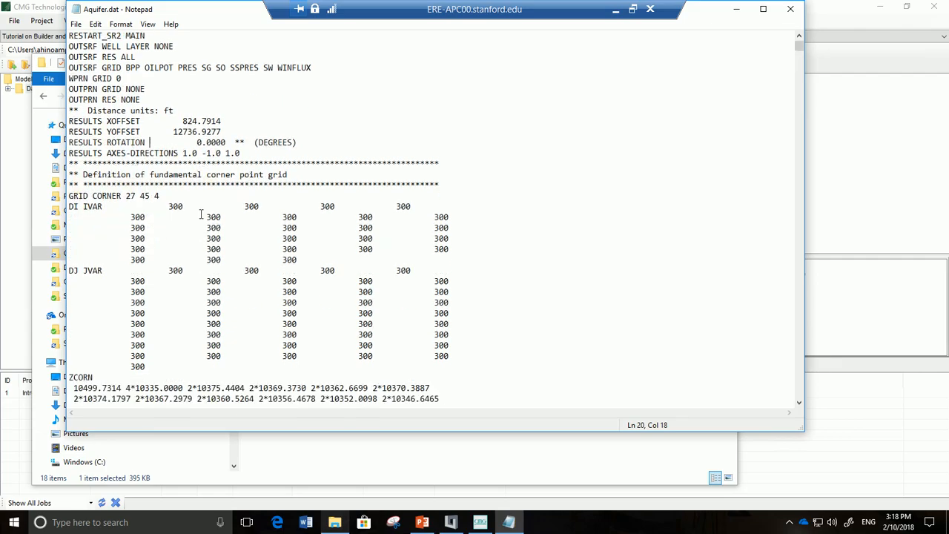
pyautogui.scroll(-20, 222, 201)
pyautogui.scroll(-20, 229, 189)
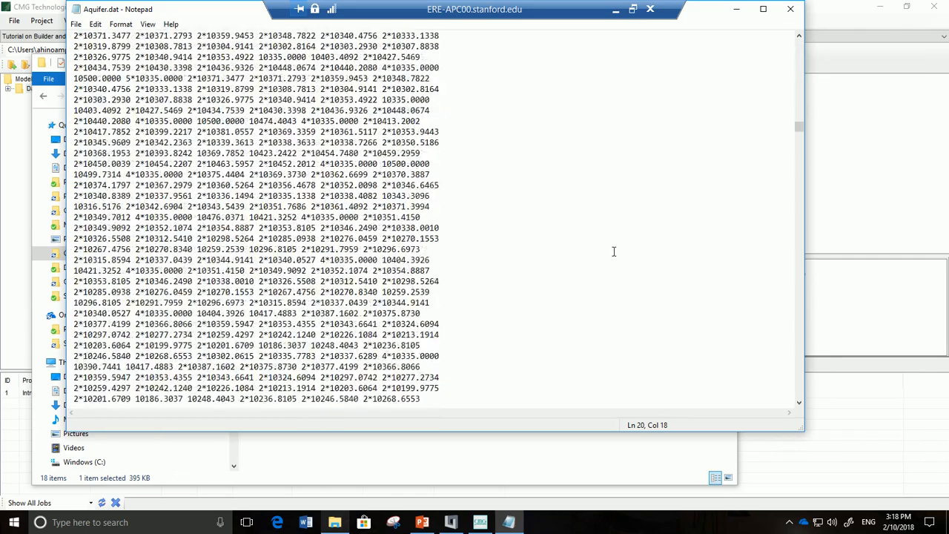
pyautogui.moveTo(798, 124); pyautogui.dragTo(800, 377)
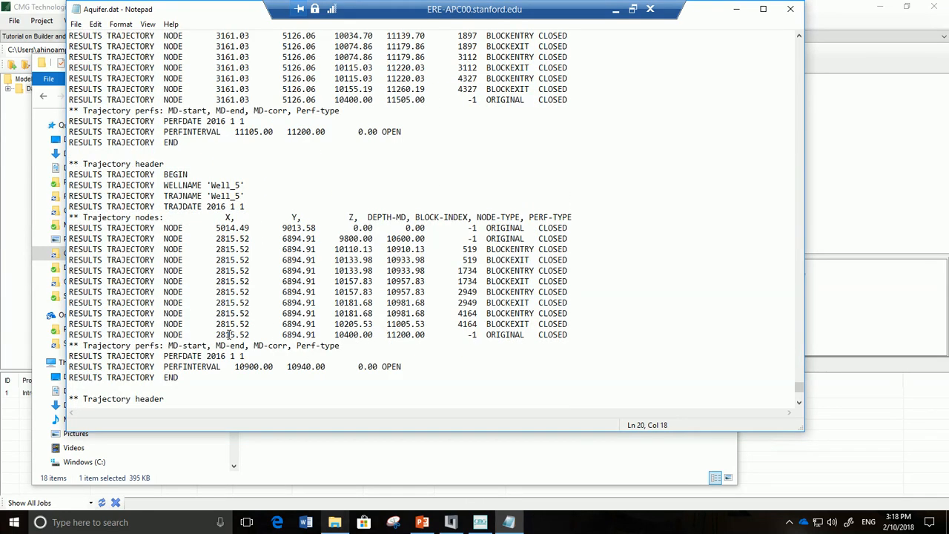
pyautogui.click(789, 11)
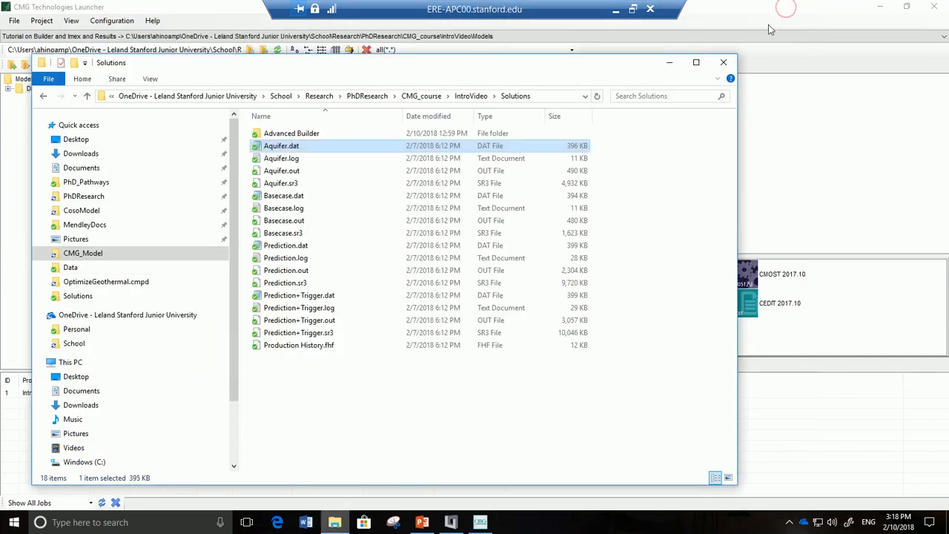
pyautogui.click(669, 65)
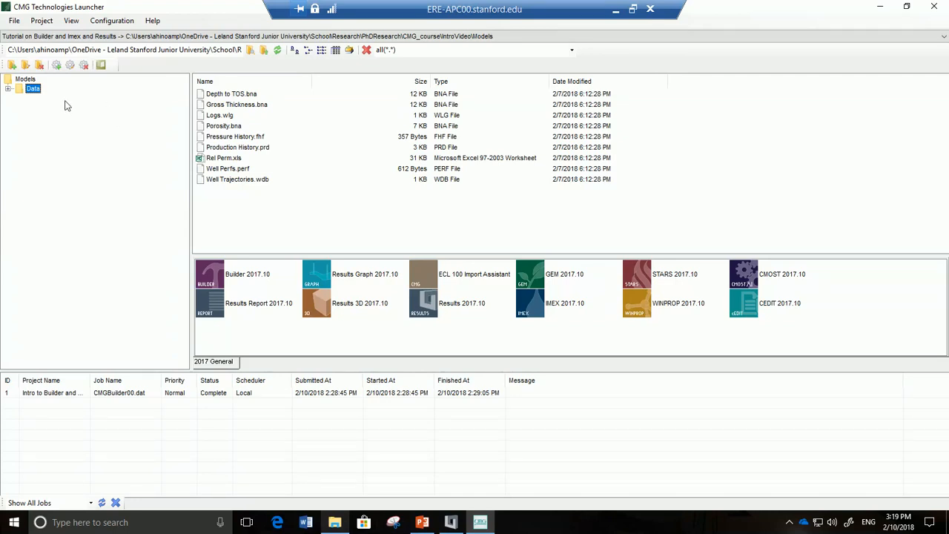
# - Select the Models folder as the working location and launch Builder 2017.10
pyautogui.click(25, 78)
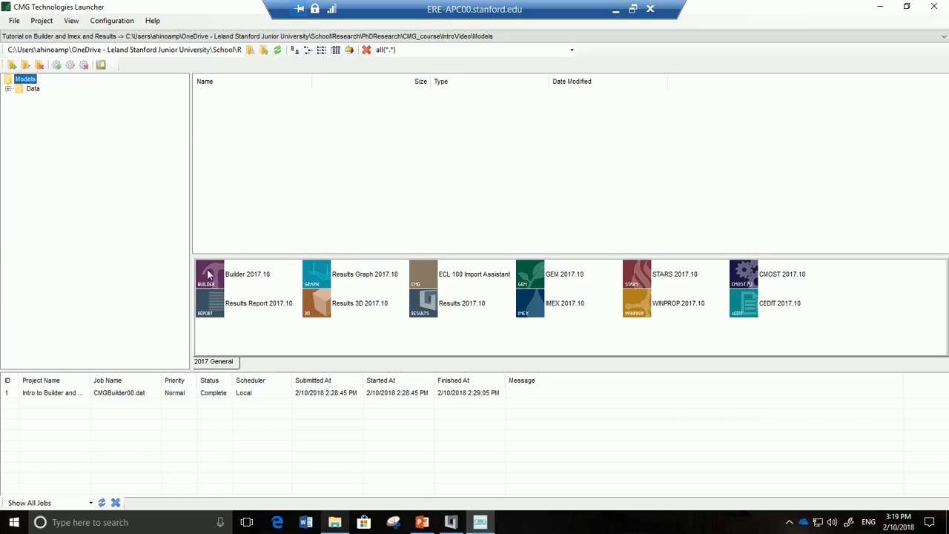
pyautogui.doubleClick(208, 274)
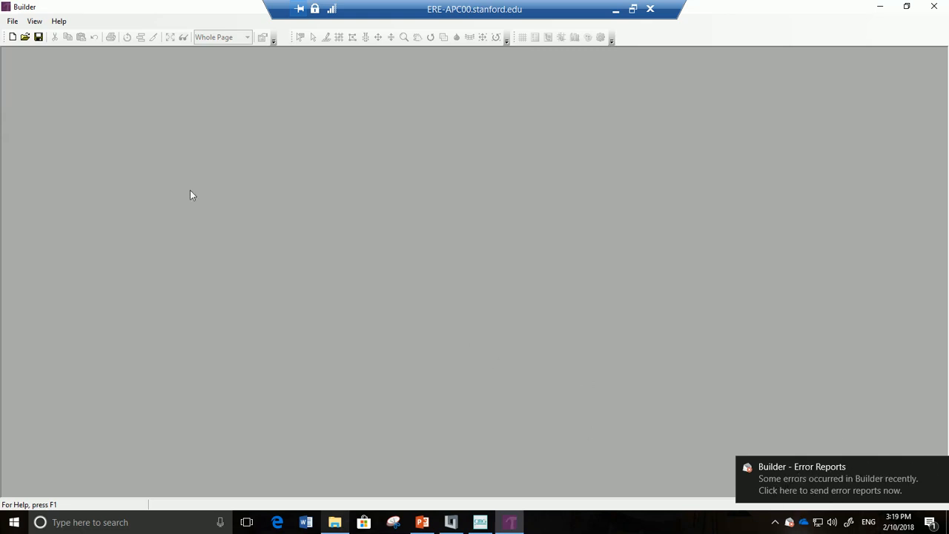
# - Start a new dataset in Builder with the IMEX simulator and Field working units
pyautogui.click(12, 37)
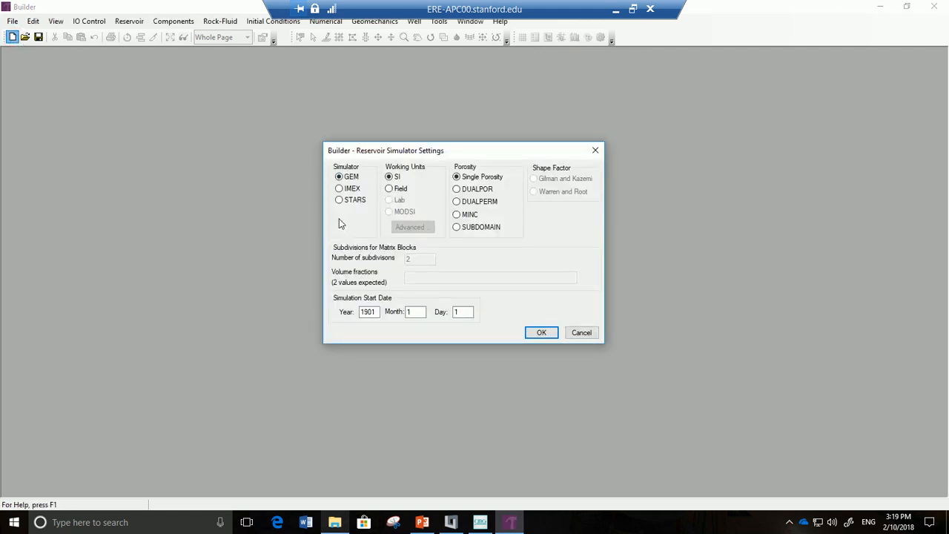
pyautogui.click(353, 190)
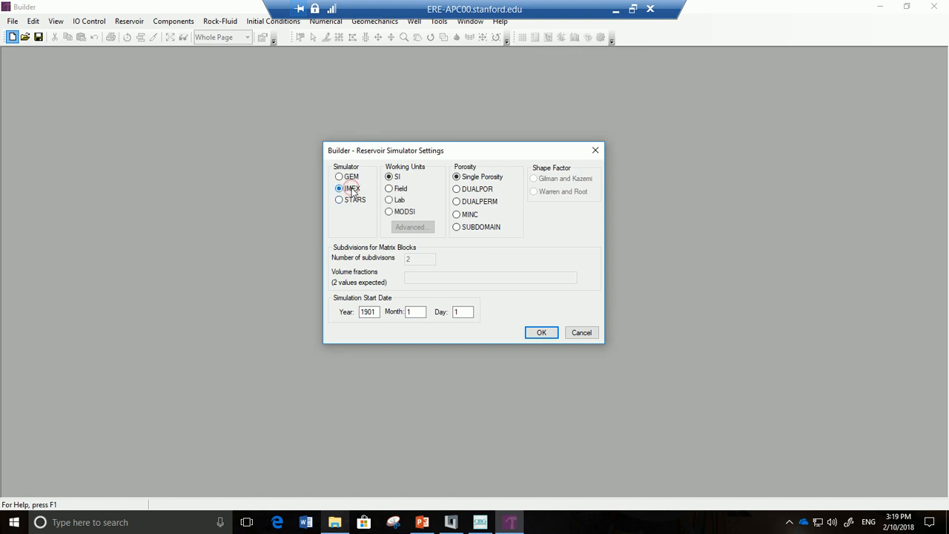
pyautogui.click(393, 190)
# - Set the simulation start year to 2016 and accept the reservoir simulator settings
pyautogui.click(376, 312)
pyautogui.press('BackSpace')
pyautogui.press('BackSpace')
pyautogui.press('BackSpace')
pyautogui.press('BackSpace')
pyautogui.write('20')
pyautogui.click(542, 333)
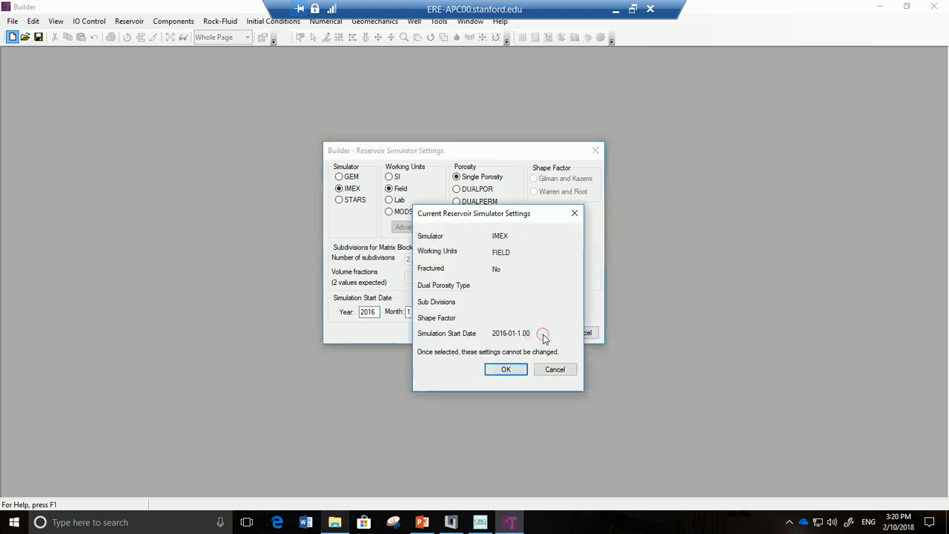
pyautogui.click(504, 370)
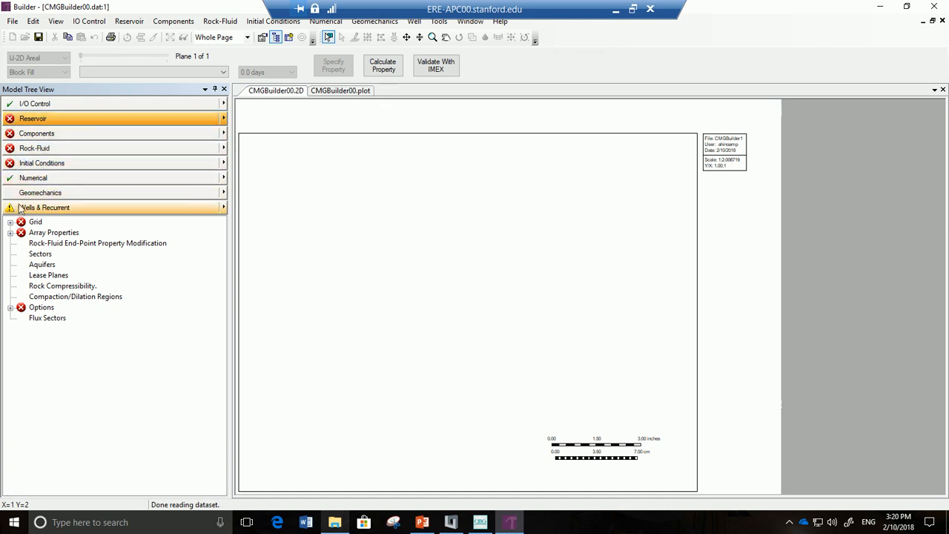
# - Review the simulation results output settings and the list of grid variables written to the results file, and accept both
pyautogui.click(224, 104)
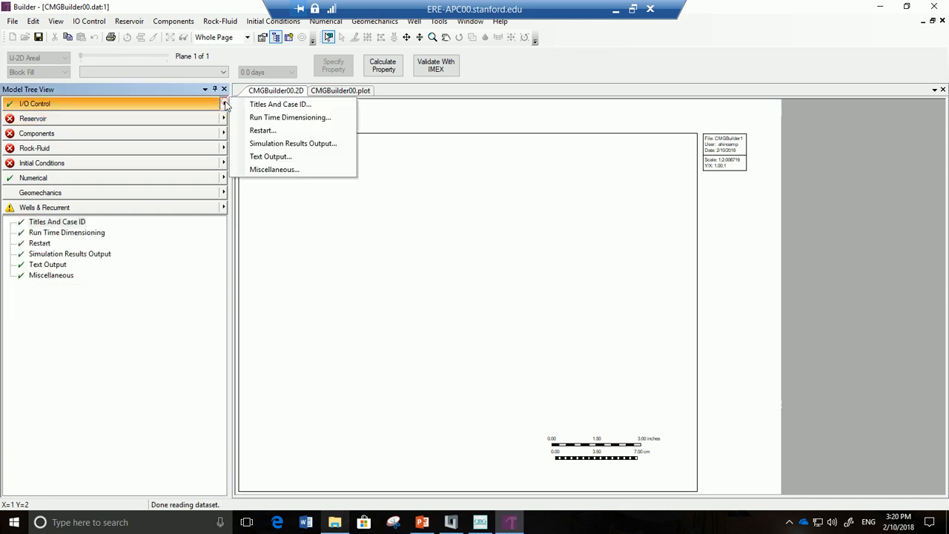
pyautogui.click(289, 146)
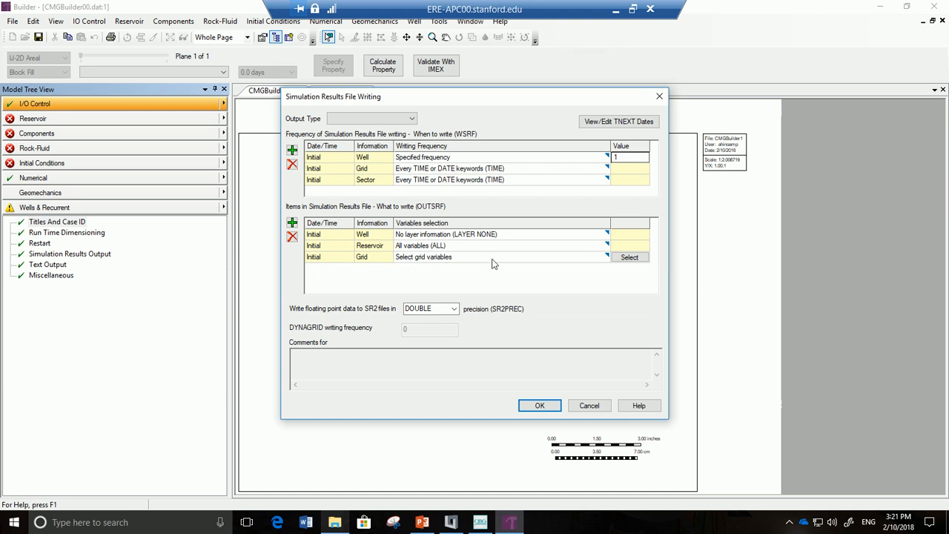
pyautogui.click(633, 259)
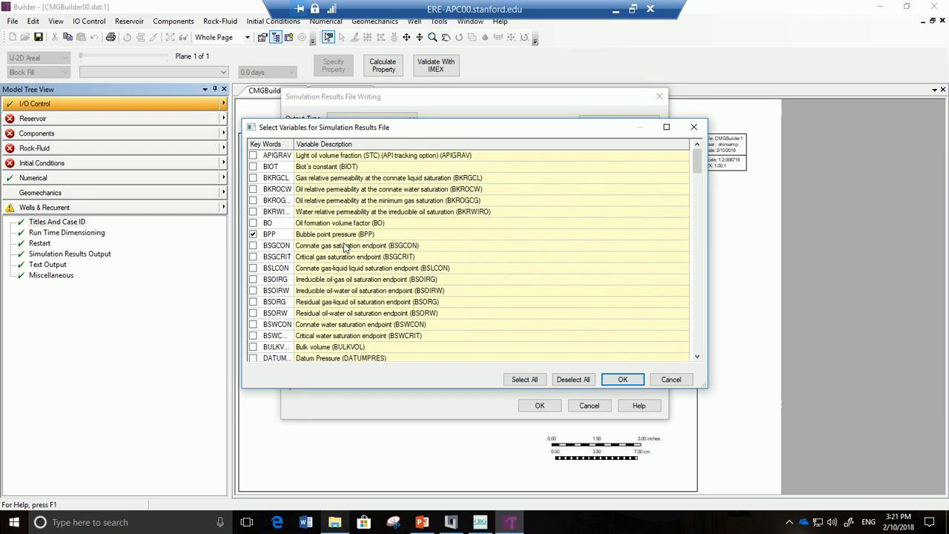
pyautogui.scroll(-15, 344, 247)
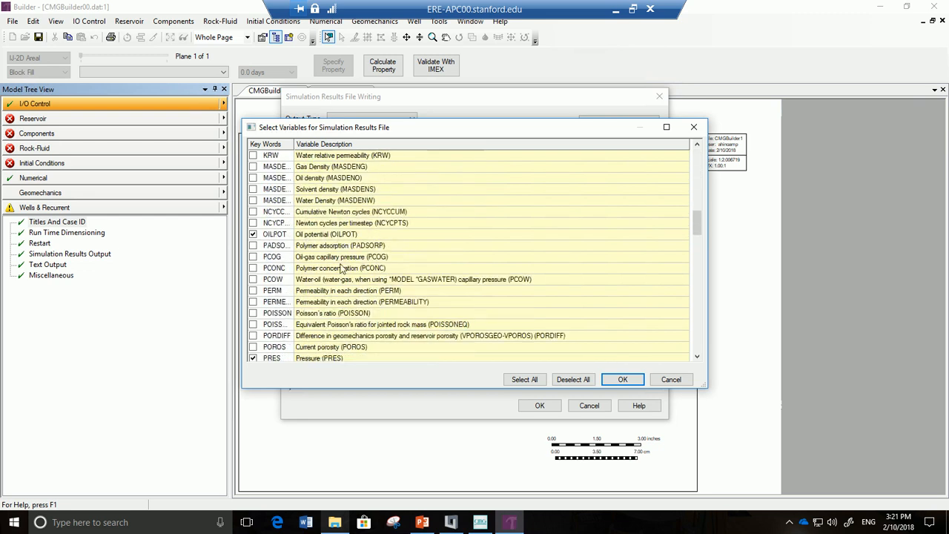
pyautogui.scroll(-4, 341, 265)
pyautogui.scroll(-15, 341, 267)
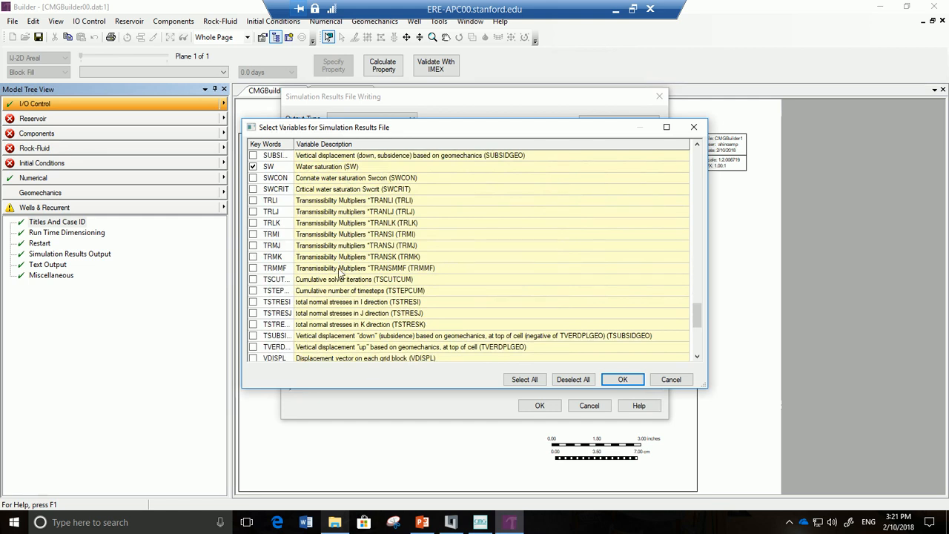
pyautogui.scroll(-7, 336, 291)
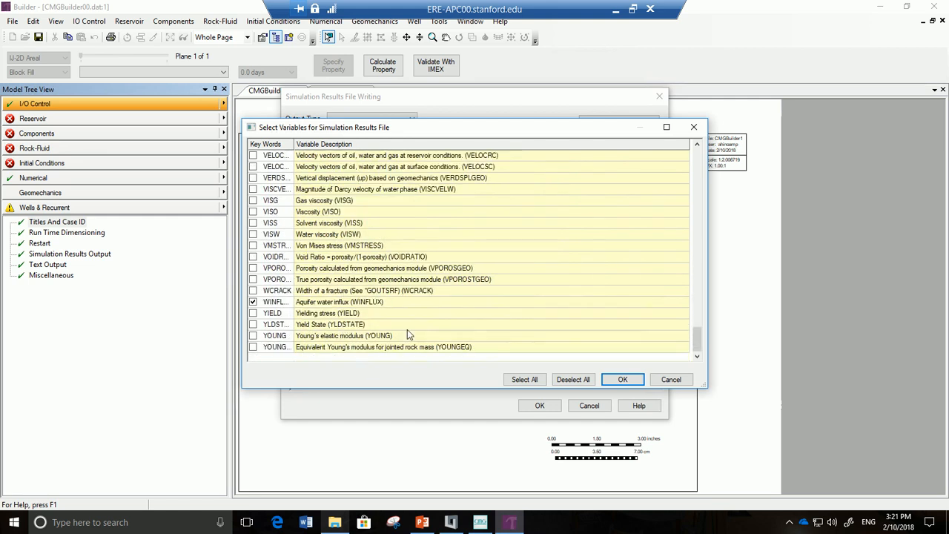
pyautogui.click(612, 379)
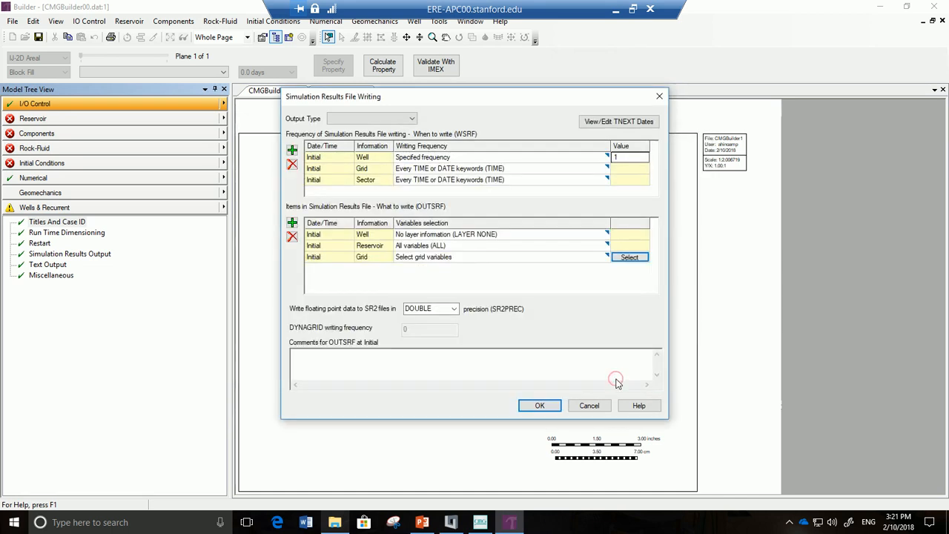
pyautogui.click(539, 406)
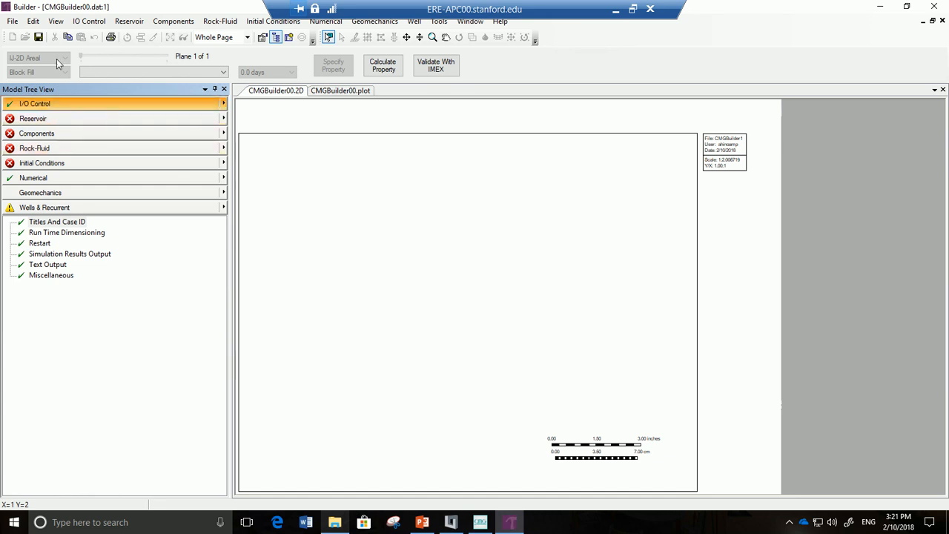
# - Load the map file Depth to TOS.bna from the Data folder in Atlas Boundary format with ft coordinates
pyautogui.click(13, 22)
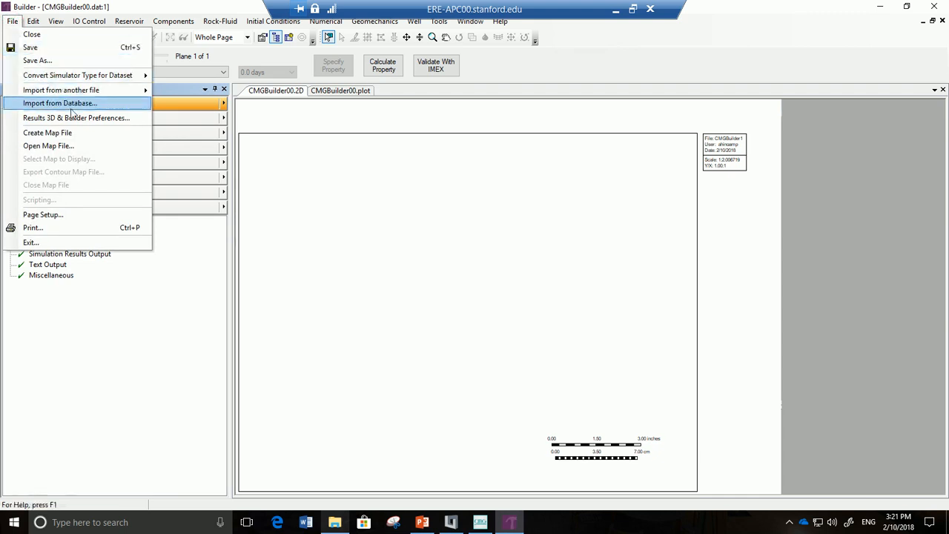
pyautogui.click(95, 146)
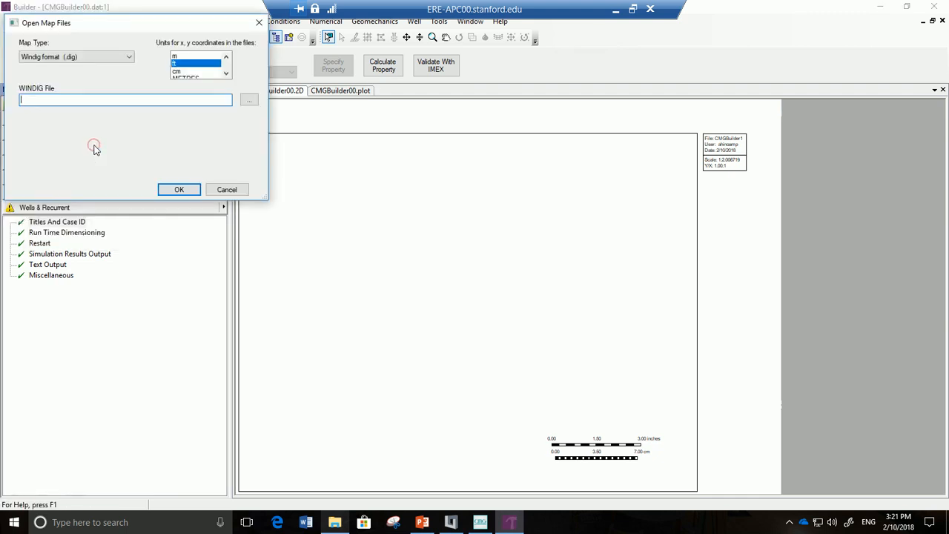
pyautogui.click(109, 59)
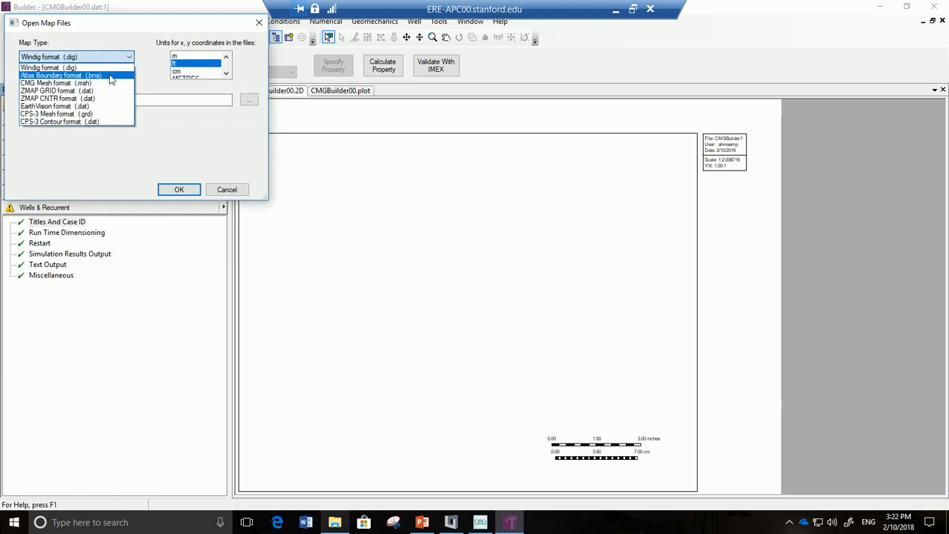
pyautogui.click(109, 76)
pyautogui.click(248, 101)
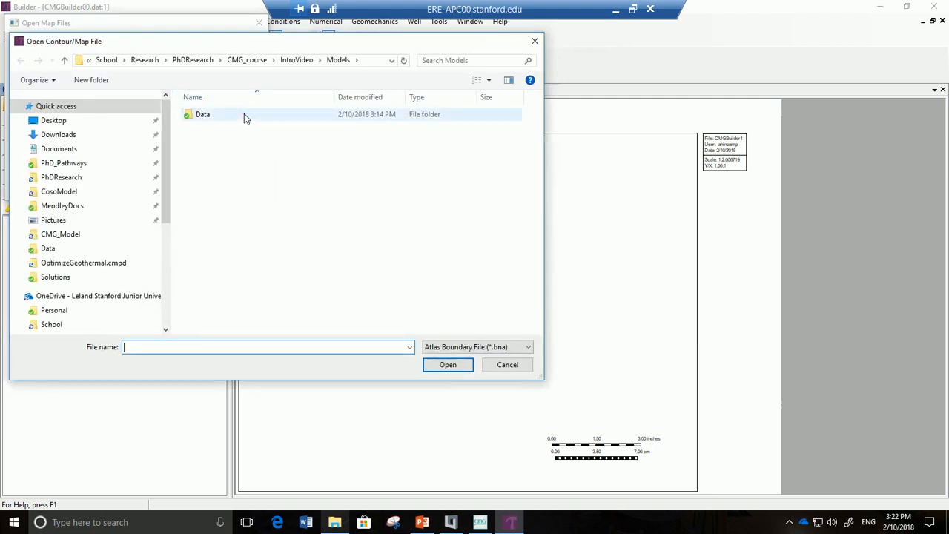
pyautogui.doubleClick(245, 114)
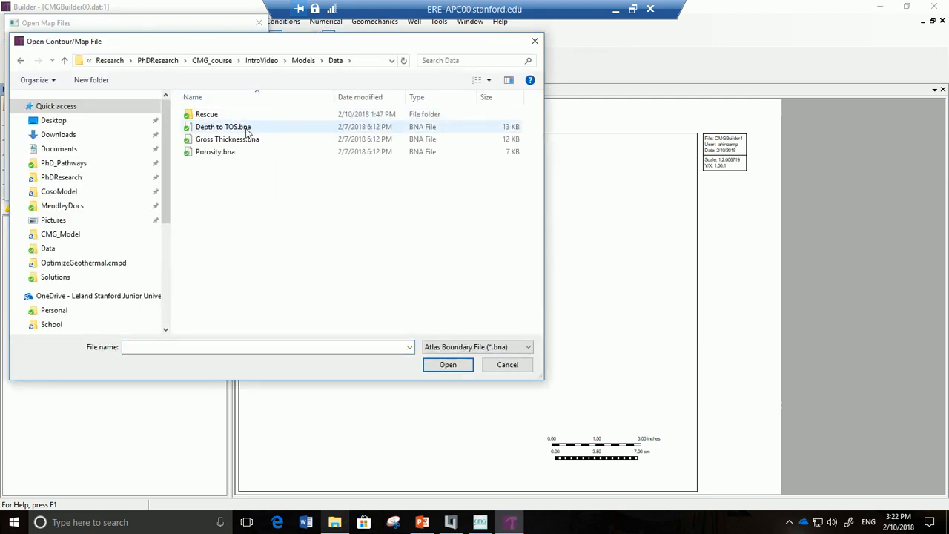
pyautogui.doubleClick(247, 129)
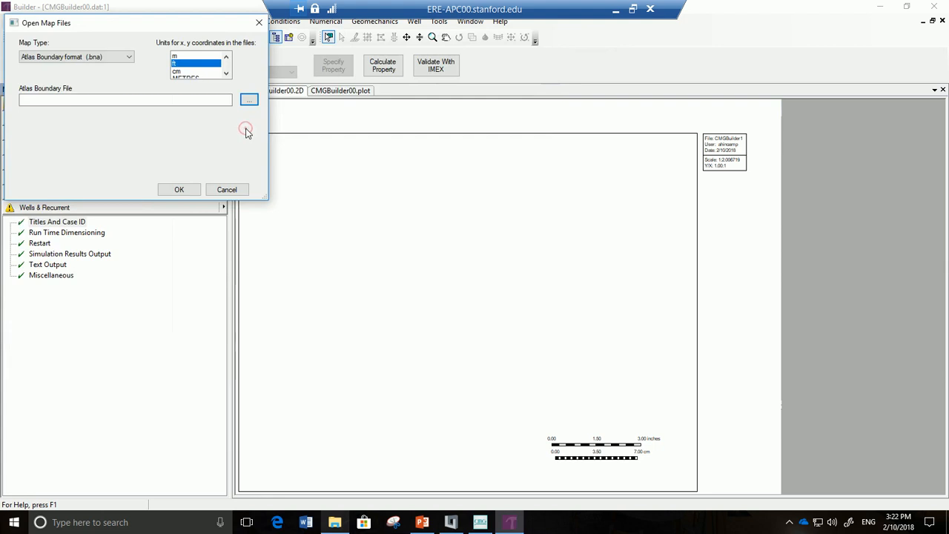
pyautogui.click(185, 190)
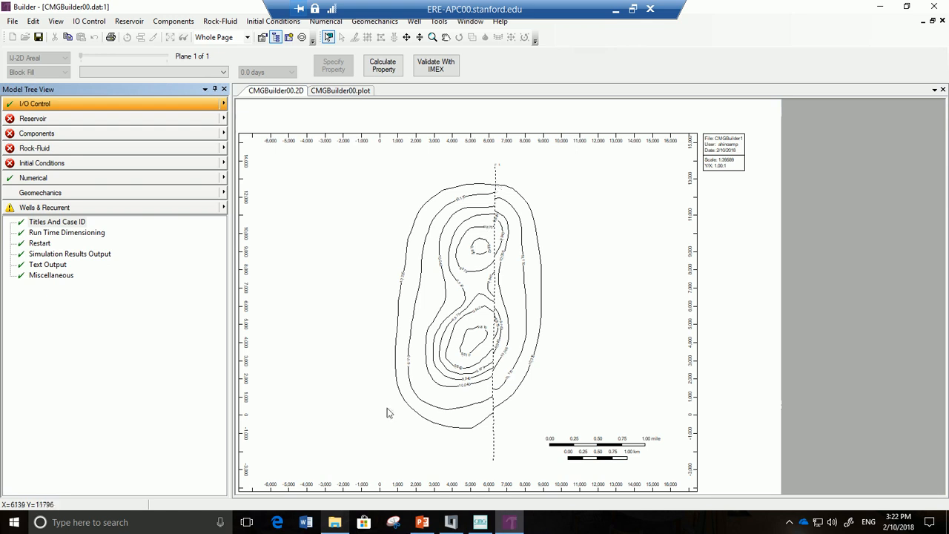
# - Switch to File Explorer and open Depth to TOS.bna from the Models > Data folder in Notepad
pyautogui.click(338, 523)
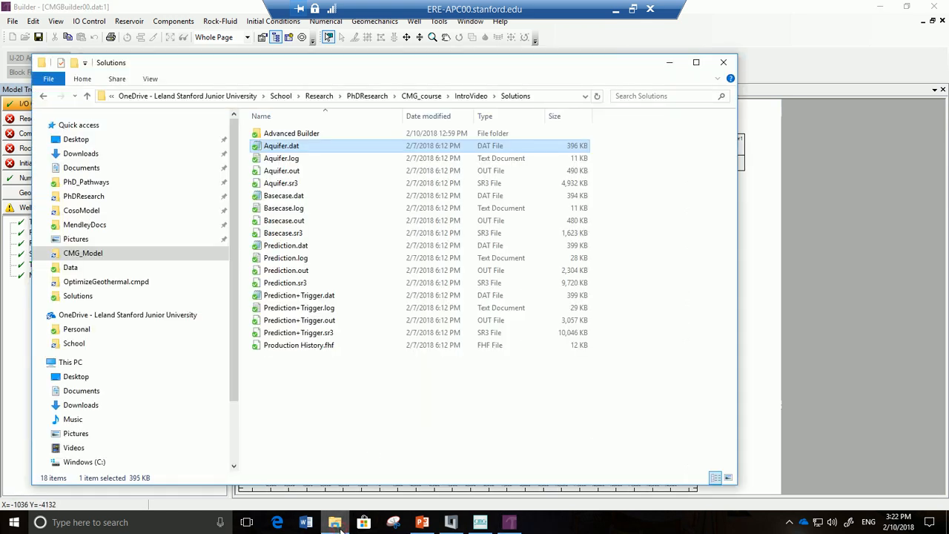
pyautogui.click(472, 96)
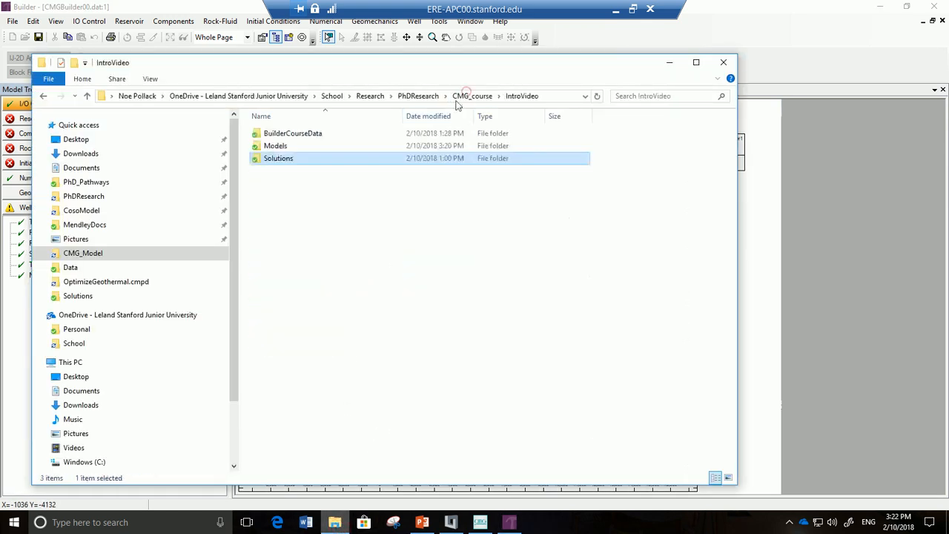
pyautogui.doubleClick(333, 145)
pyautogui.doubleClick(343, 134)
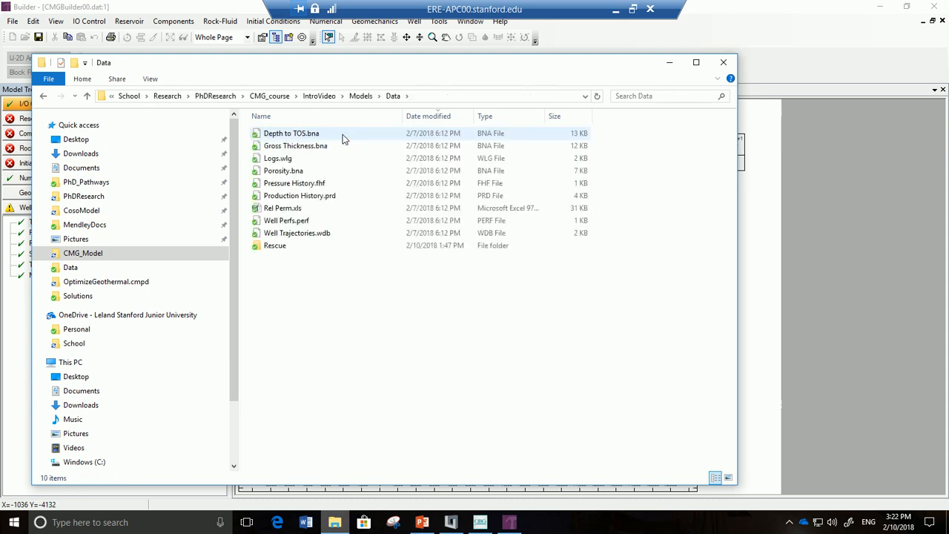
pyautogui.doubleClick(342, 134)
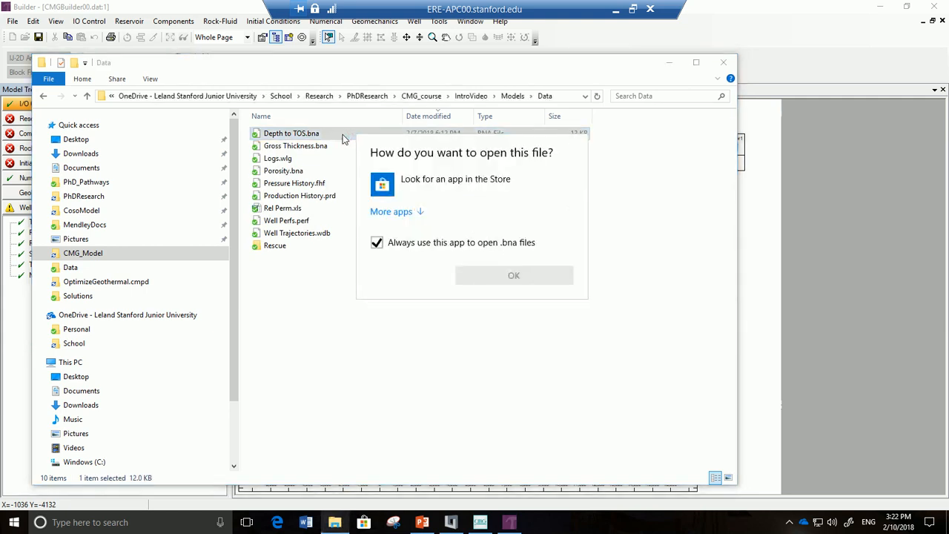
pyautogui.click(402, 212)
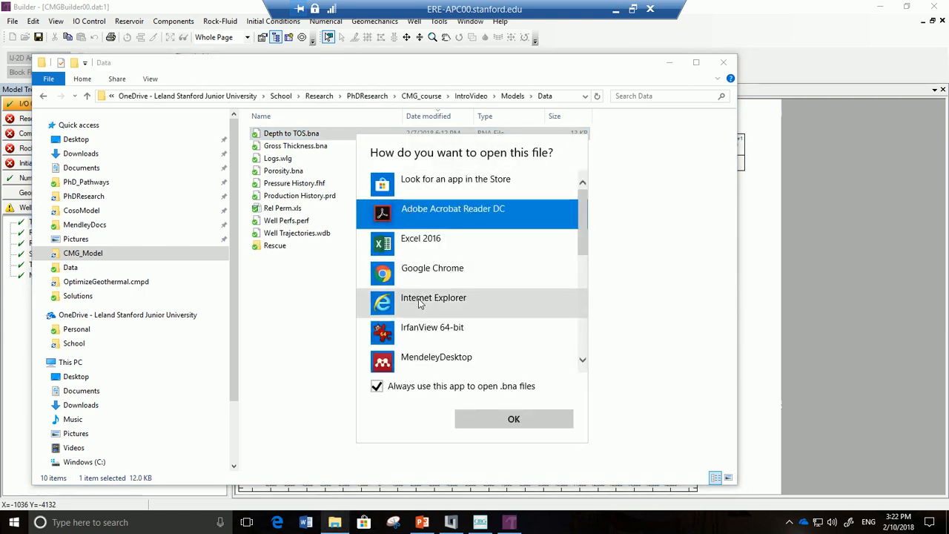
pyautogui.scroll(-3, 432, 289)
pyautogui.click(435, 278)
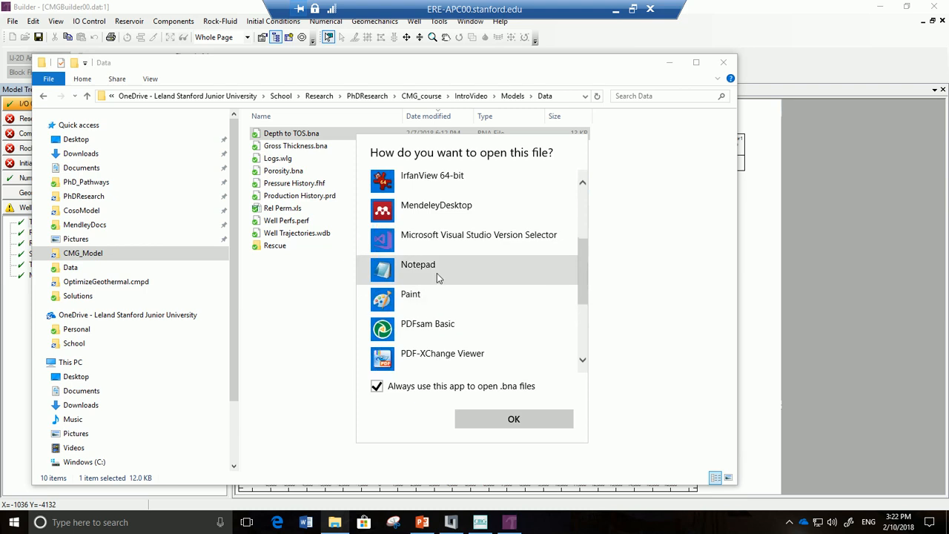
pyautogui.click(463, 269)
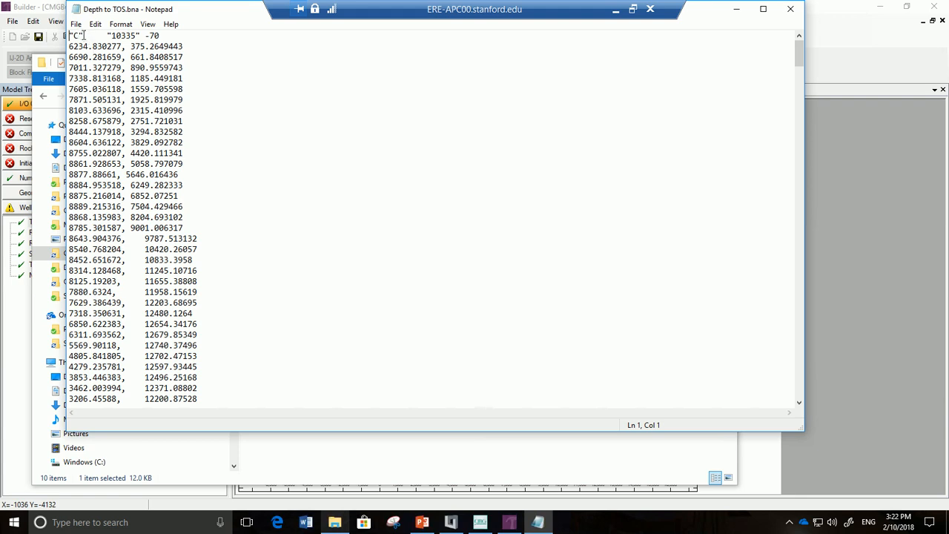
# - Examine the contour and fault header lines and their coordinates in Depth to TOS.bna, and return to Builder
pyautogui.moveTo(84, 37); pyautogui.dragTo(140, 36)
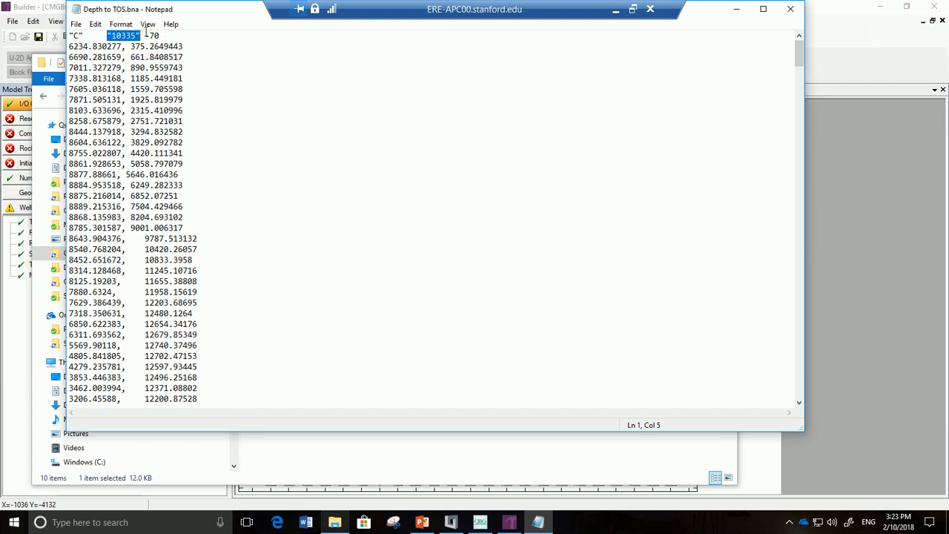
pyautogui.moveTo(159, 36); pyautogui.dragTo(149, 36)
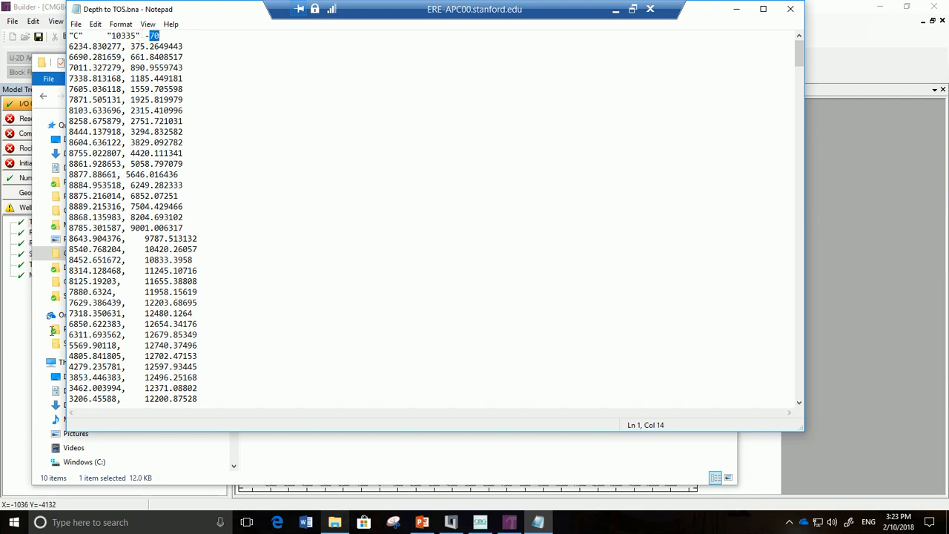
pyautogui.scroll(-20, 131, 210)
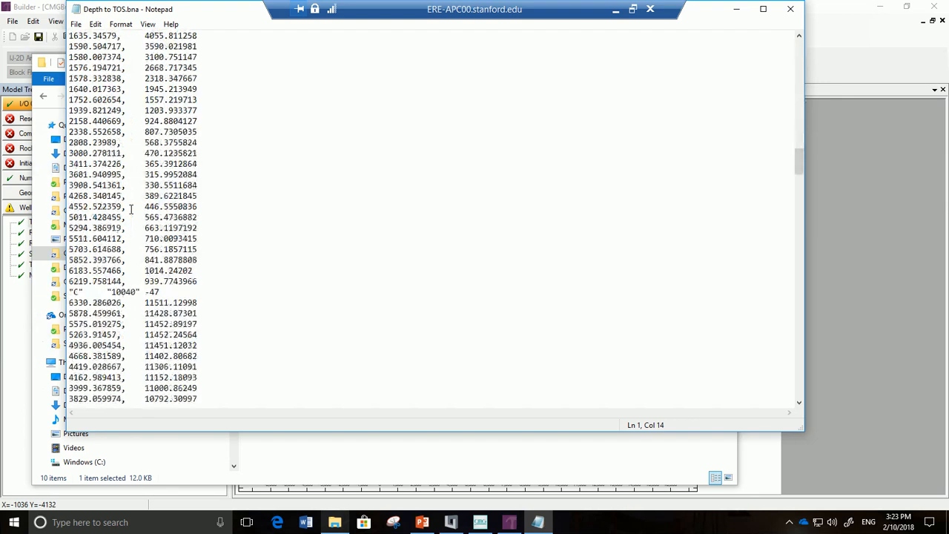
pyautogui.scroll(-6, 130, 211)
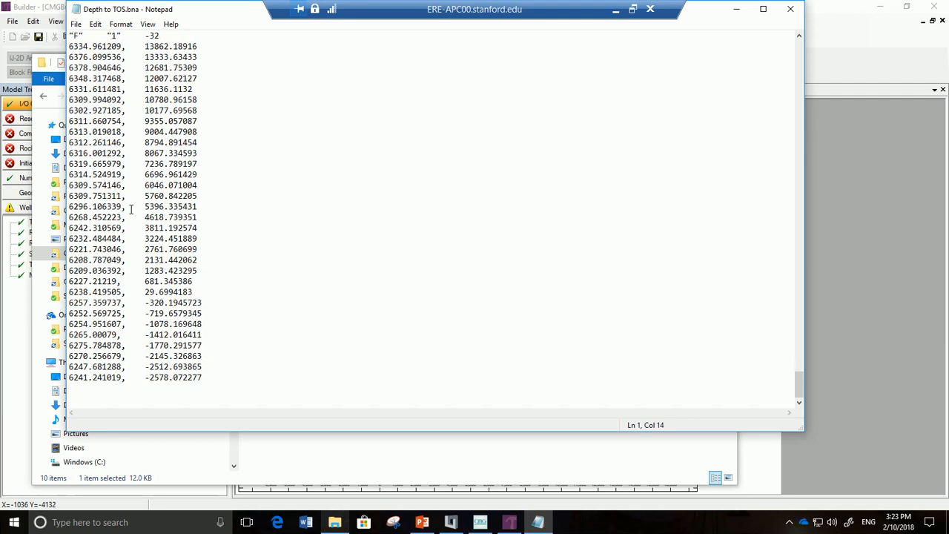
pyautogui.scroll(5, 131, 211)
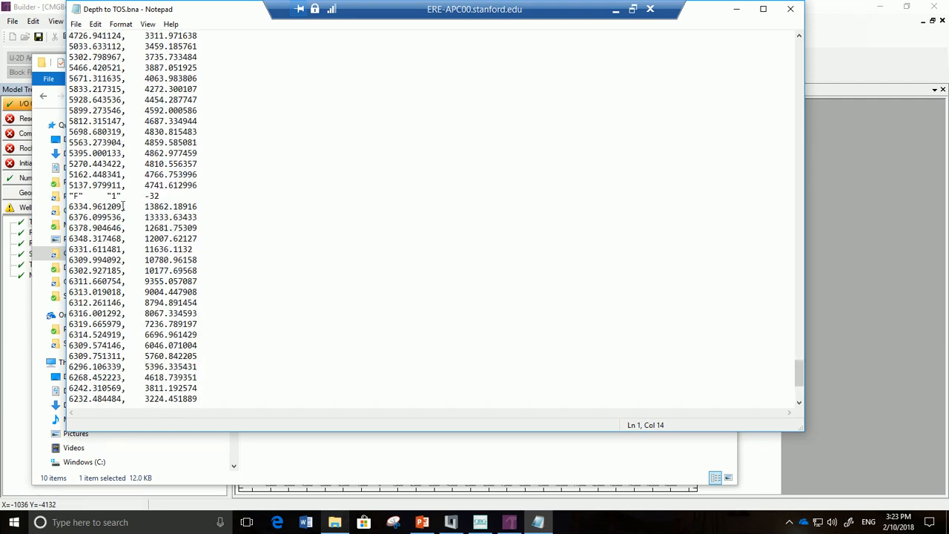
pyautogui.moveTo(84, 196); pyautogui.dragTo(68, 195)
pyautogui.moveTo(153, 195); pyautogui.dragTo(159, 195)
pyautogui.scroll(-5, 242, 216)
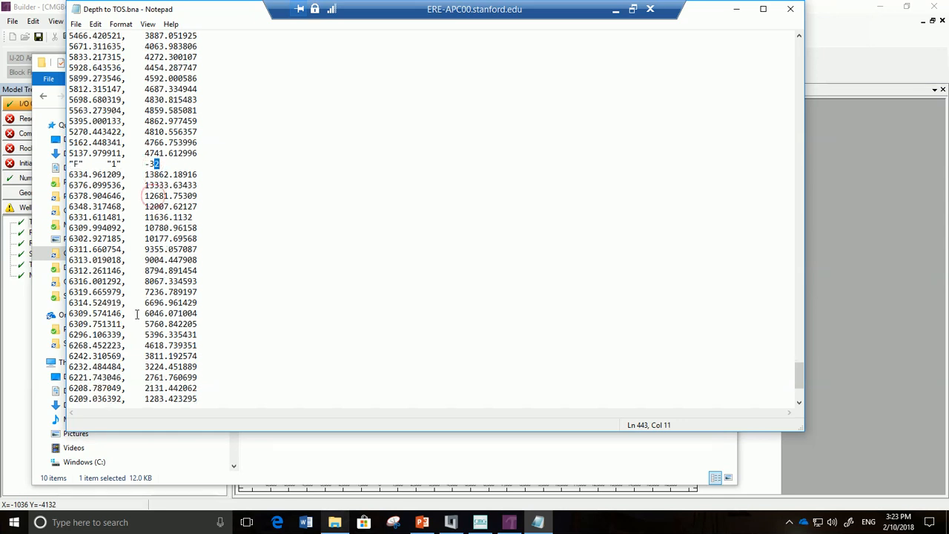
pyautogui.click(790, 9)
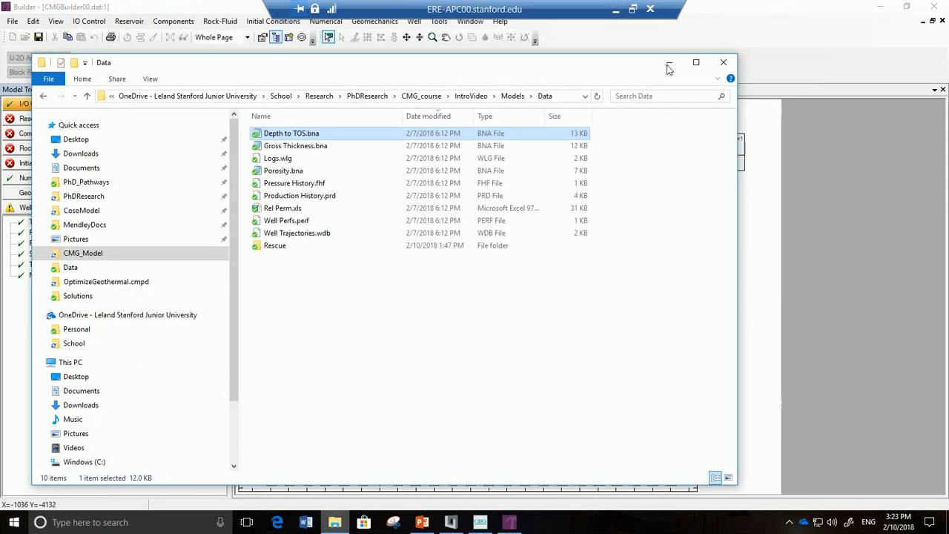
pyautogui.click(670, 63)
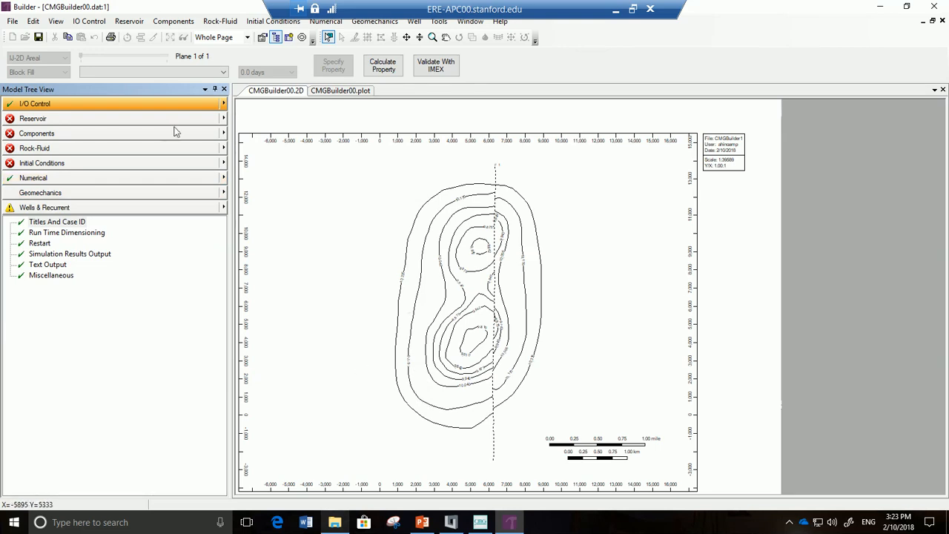
# - Start an orthogonal corner point grid with 27 blocks in I, 45 in J and 4 in K, with K direction down
pyautogui.click(224, 119)
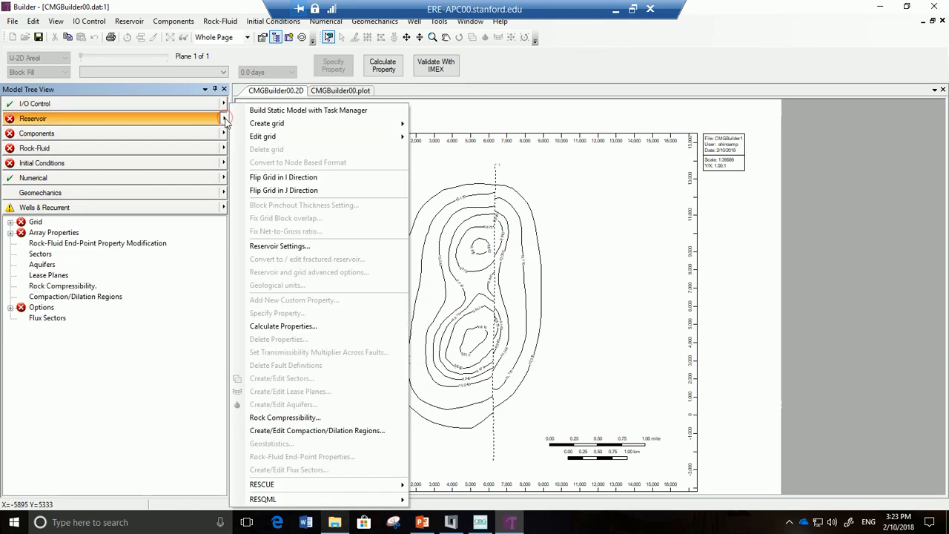
pyautogui.moveTo(265, 126)
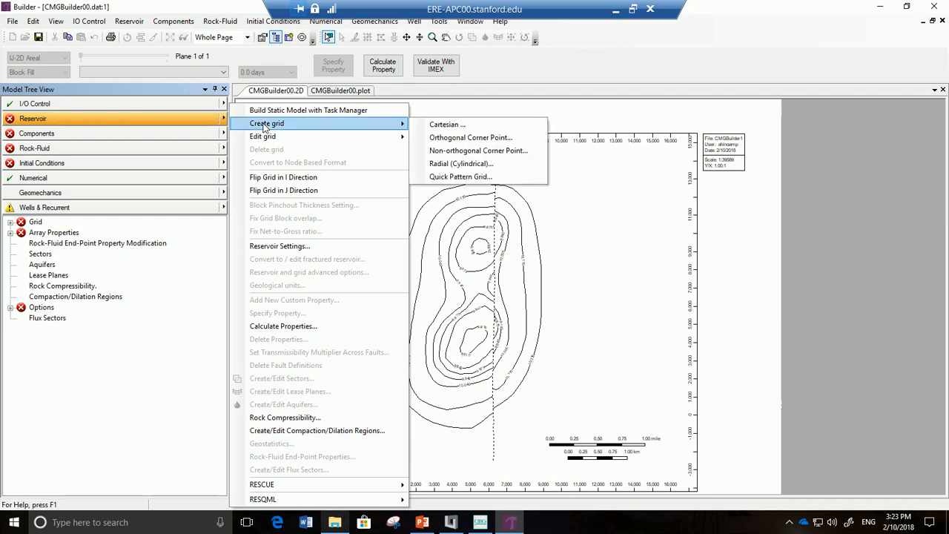
pyautogui.click(445, 138)
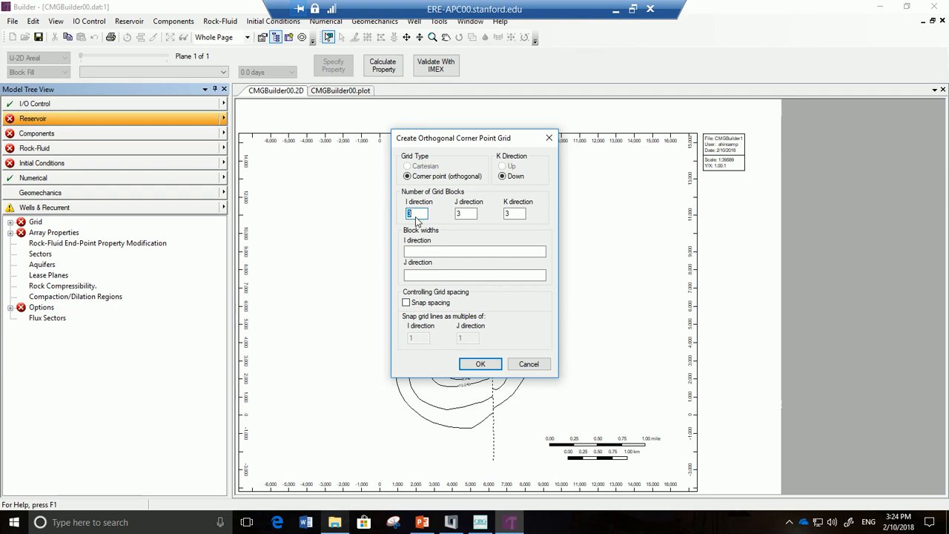
pyautogui.write('27')
pyautogui.doubleClick(474, 211)
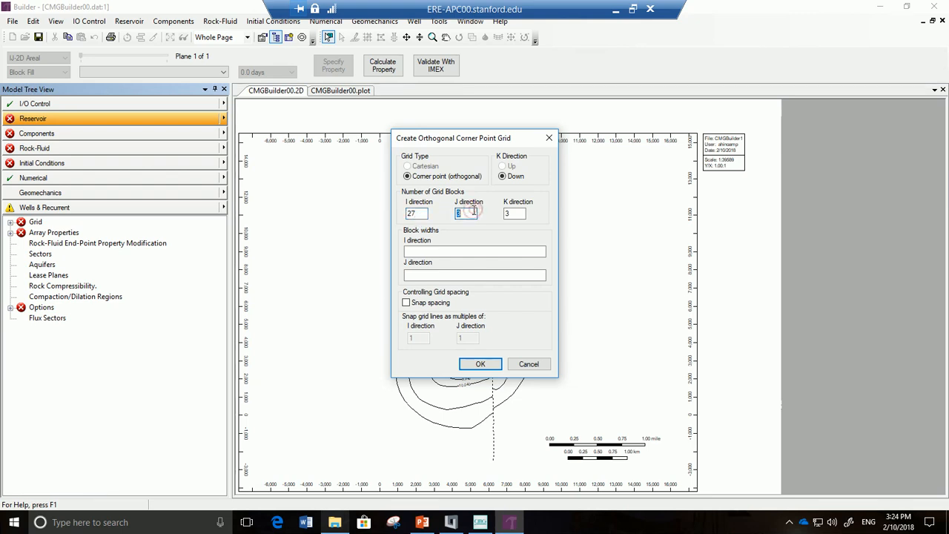
pyautogui.write('45')
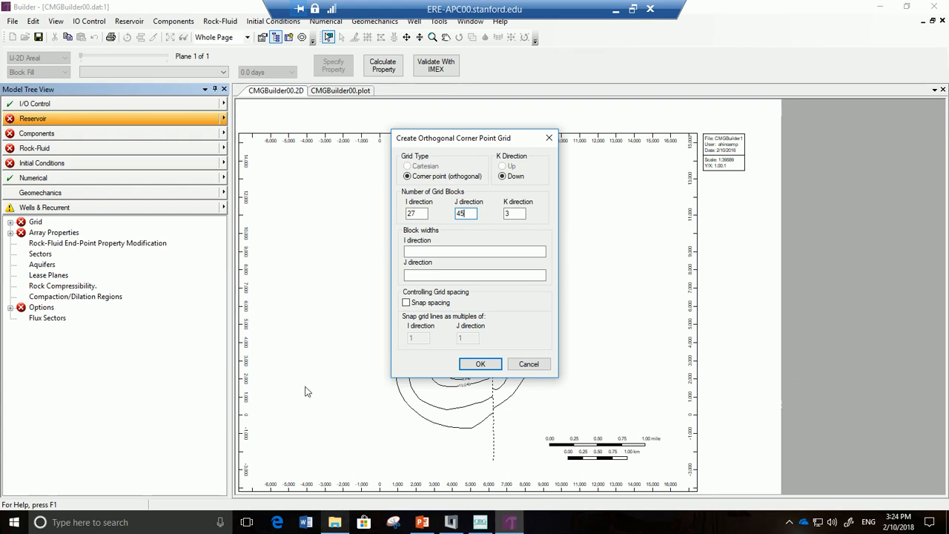
pyautogui.doubleClick(518, 213)
pyautogui.write('4')
pyautogui.click(486, 250)
pyautogui.write('100 200 ')
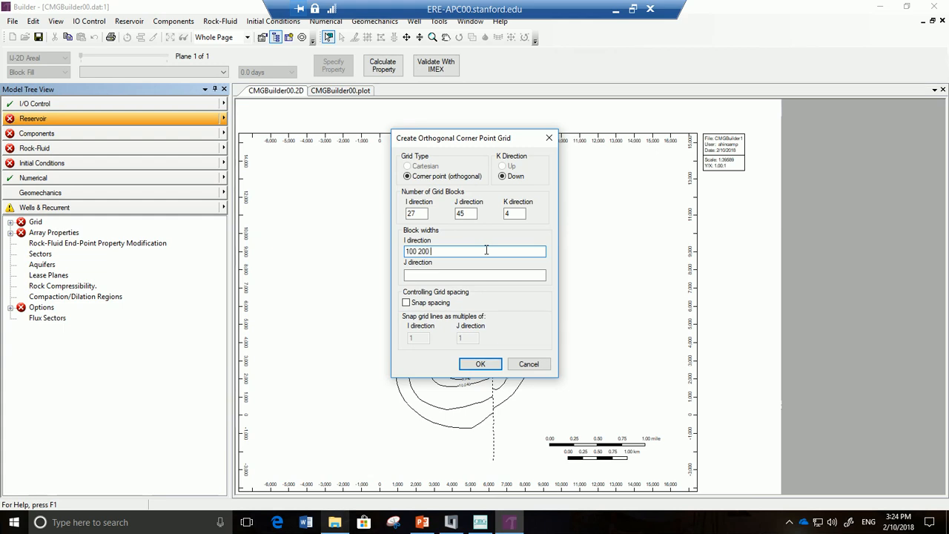
pyautogui.write('400 ')
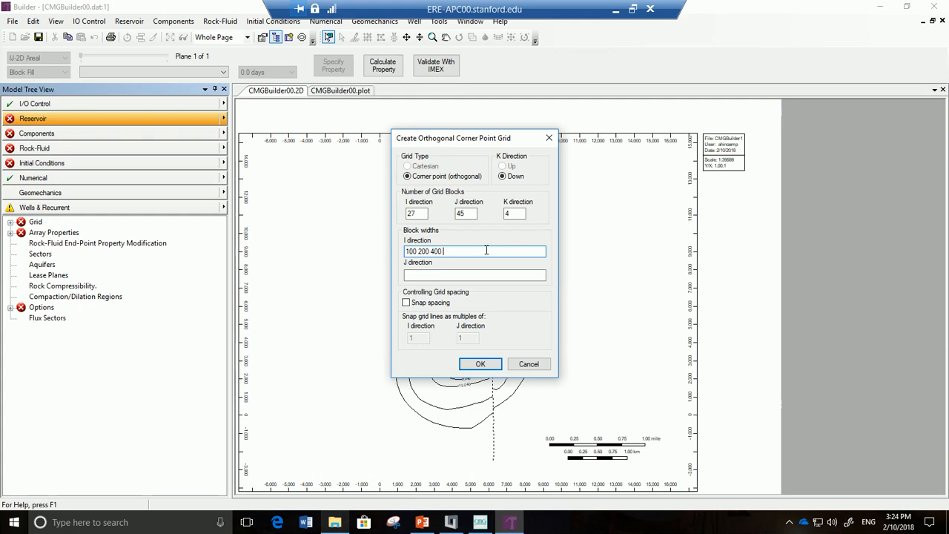
pyautogui.write('230')
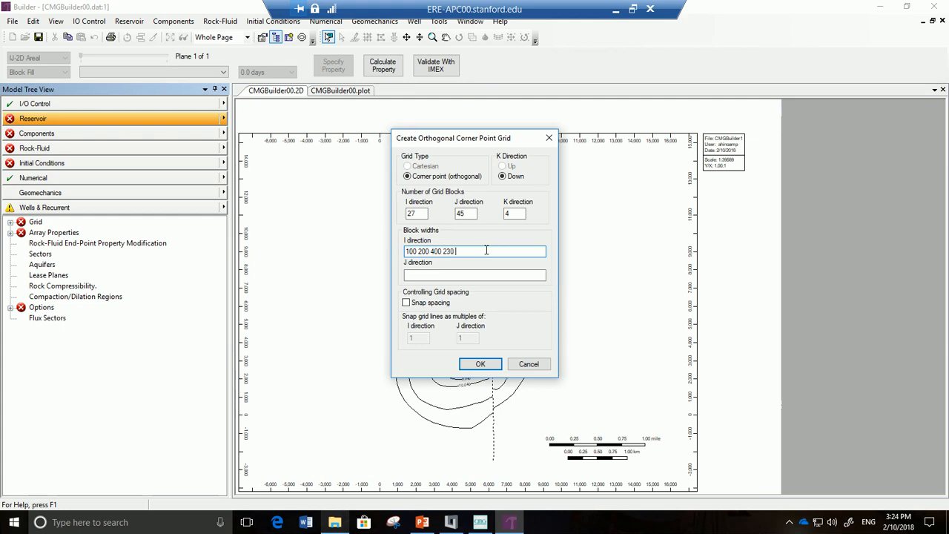
pyautogui.press('BackSpace')
pyautogui.press('BackSpace')
pyautogui.press('BackSpace')
pyautogui.press('BackSpace')
pyautogui.press('BackSpace')
pyautogui.press('BackSpace')
pyautogui.press('BackSpace')
pyautogui.press('BackSpace')
pyautogui.press('BackSpace')
pyautogui.press('BackSpace')
pyautogui.press('BackSpace')
pyautogui.press('BackSpace')
pyautogui.press('BackSpace')
pyautogui.press('BackSpace')
pyautogui.press('BackSpace')
pyautogui.press('BackSpace')
# - Set the block widths to 27*300 in the I direction and 45*300 in the J direction, and create the grid
pyautogui.write('27*300')
pyautogui.click(466, 275)
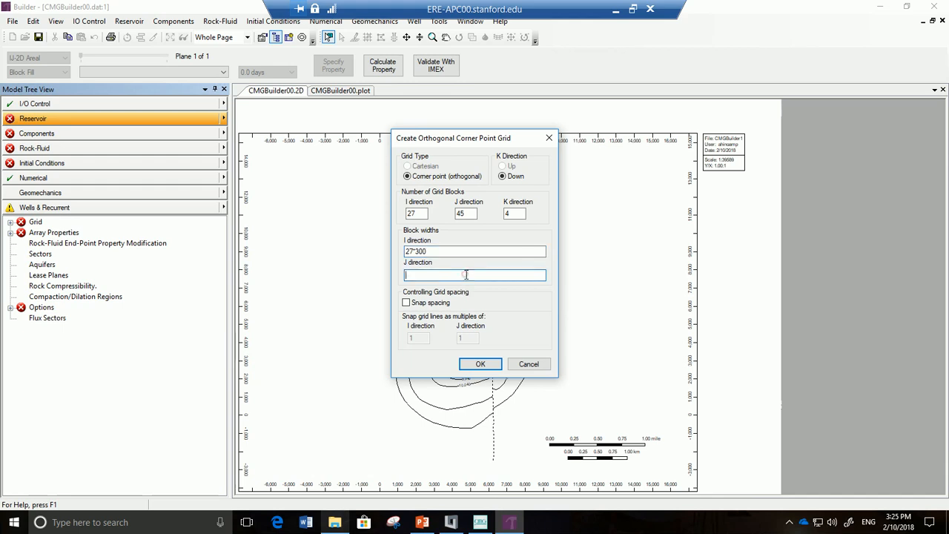
pyautogui.write('45*300')
pyautogui.click(480, 364)
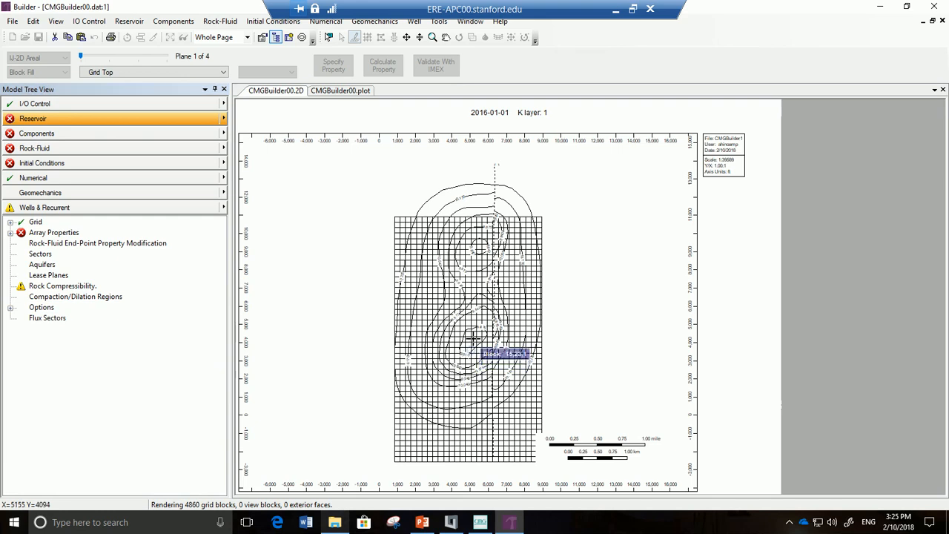
# - Move the grid up about 1,800 ft so it covers the full contour map outline, and return to Probe Mode
pyautogui.rightClick(479, 288)
pyautogui.rightClick(404, 243)
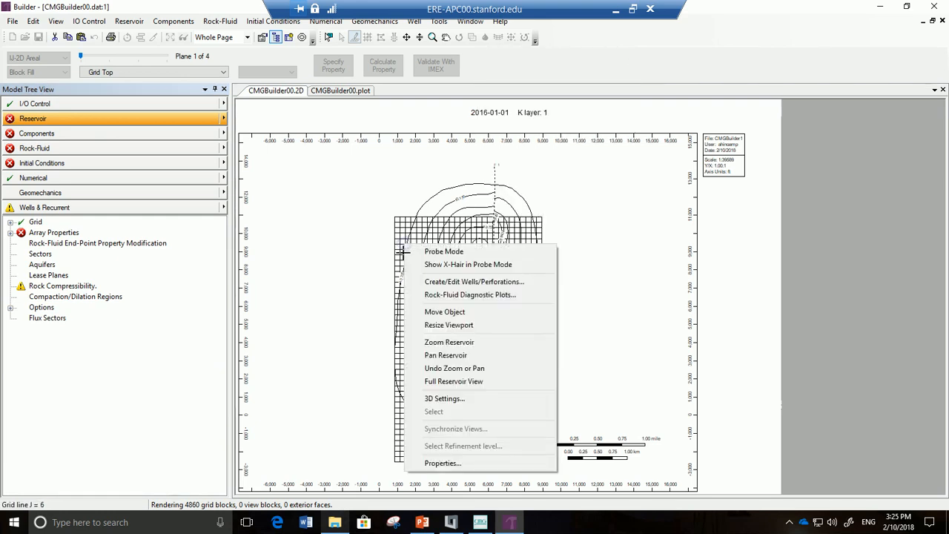
pyautogui.click(397, 253)
pyautogui.moveTo(396, 253); pyautogui.dragTo(399, 222)
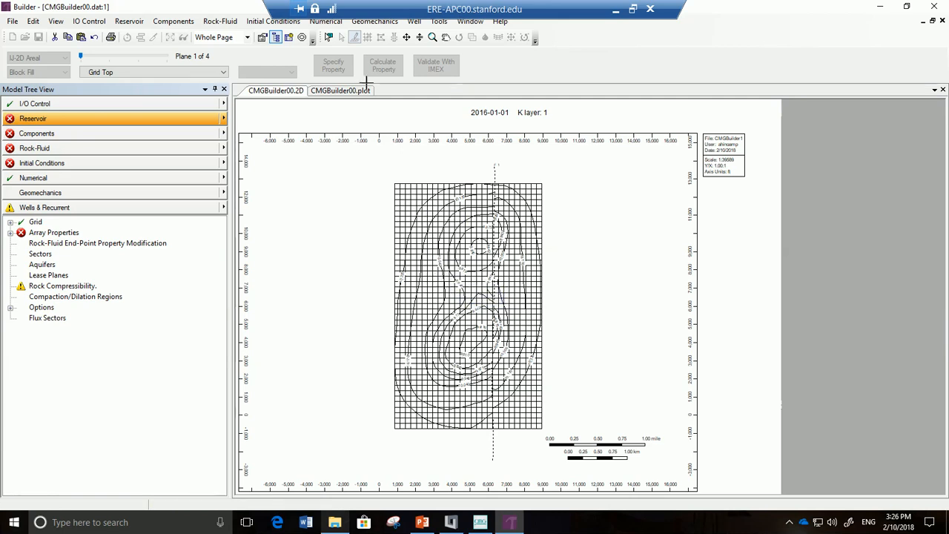
pyautogui.click(329, 39)
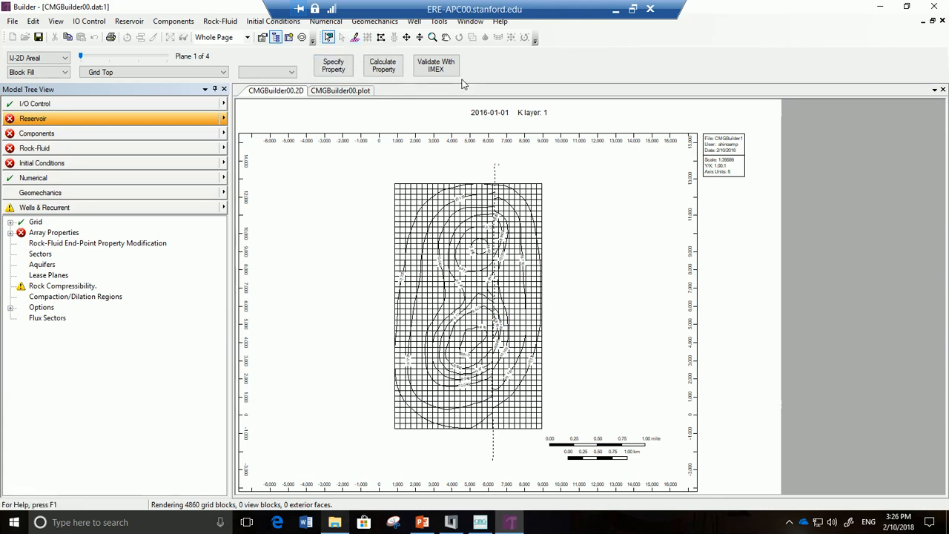
# - Specify the Grid Top of Layer 1 from the geological map Depth to TOS.bna with ft coordinates and a multiplier of 1
pyautogui.click(334, 66)
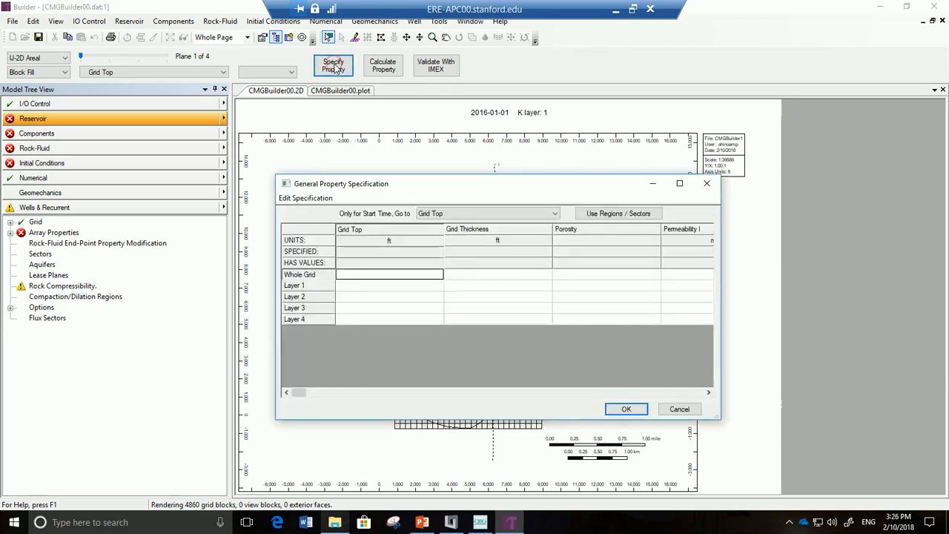
pyautogui.click(369, 285)
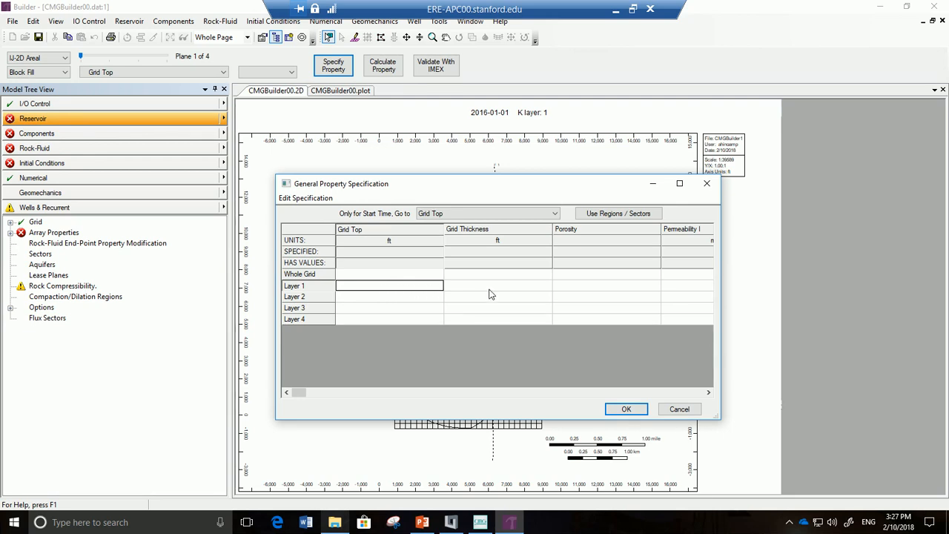
pyautogui.rightClick(428, 289)
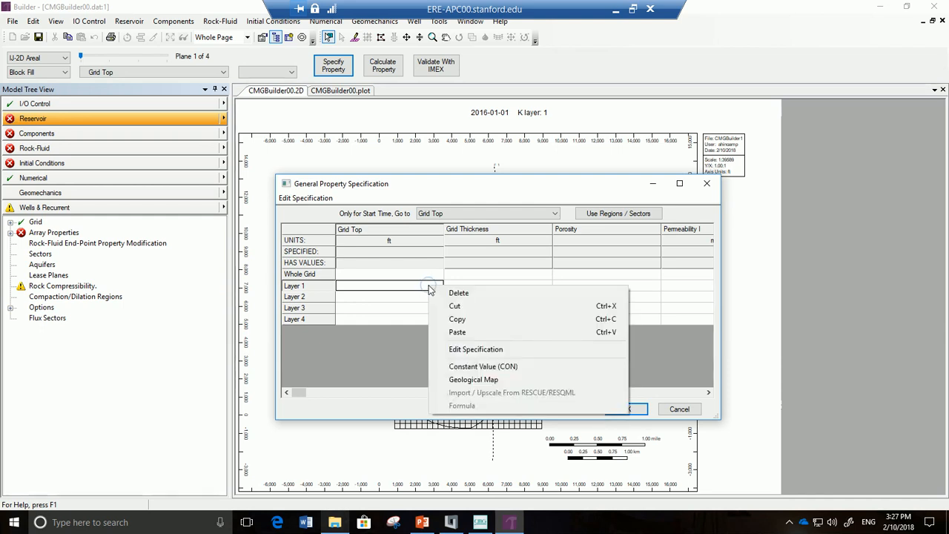
pyautogui.click(478, 379)
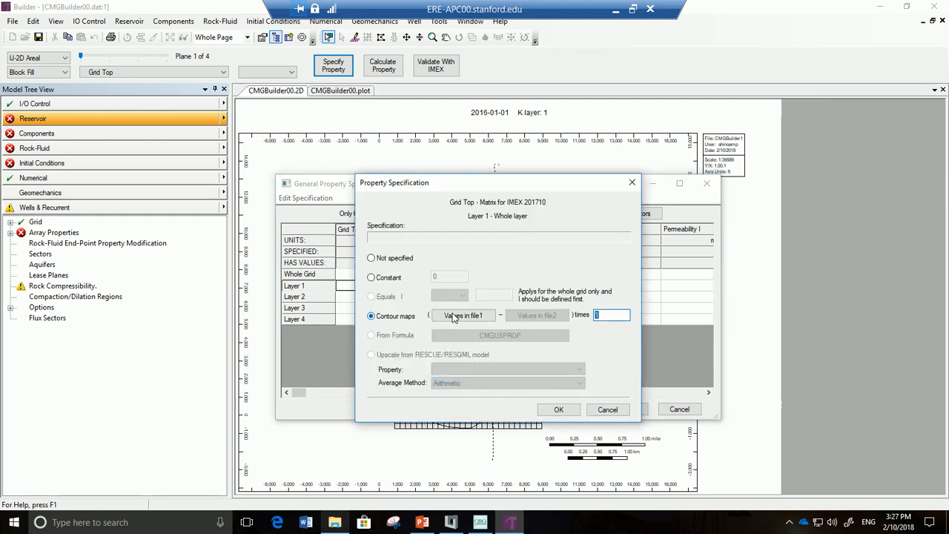
pyautogui.click(451, 316)
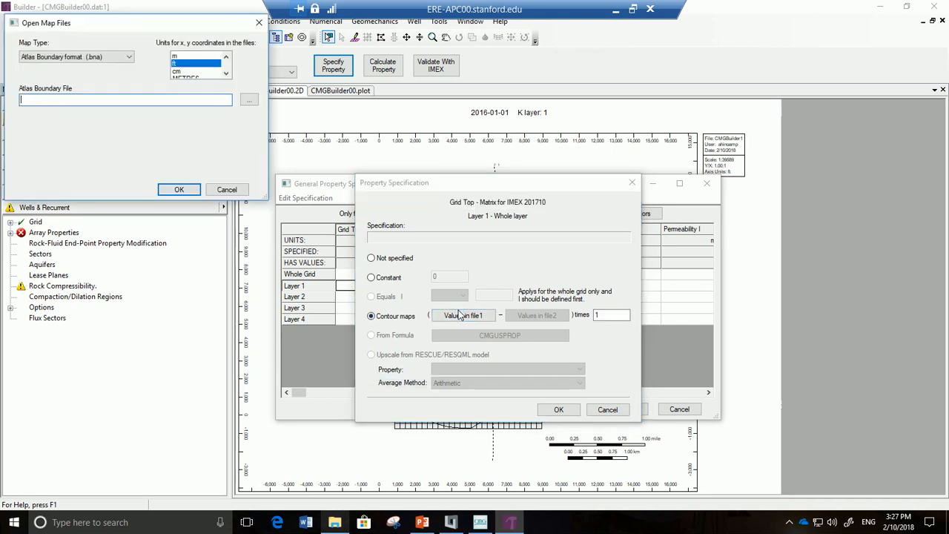
pyautogui.click(250, 101)
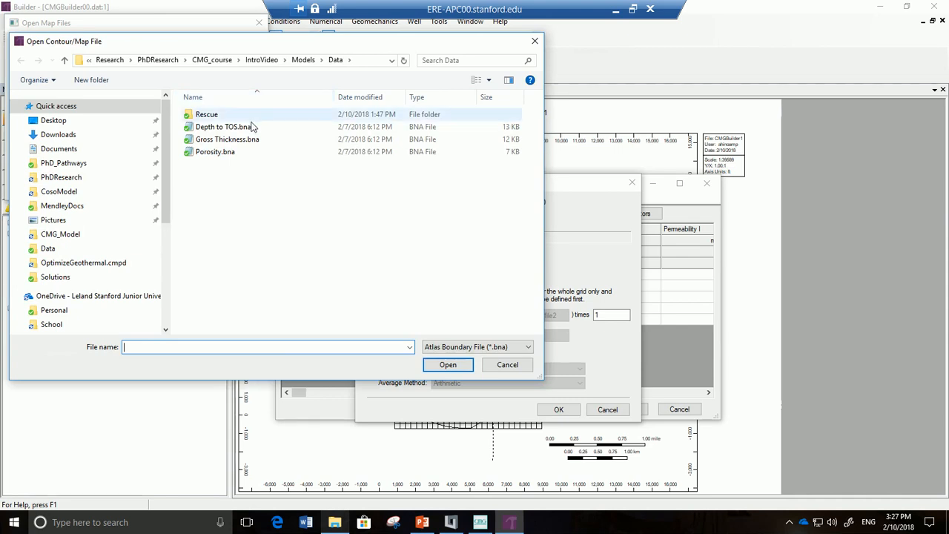
pyautogui.doubleClick(250, 127)
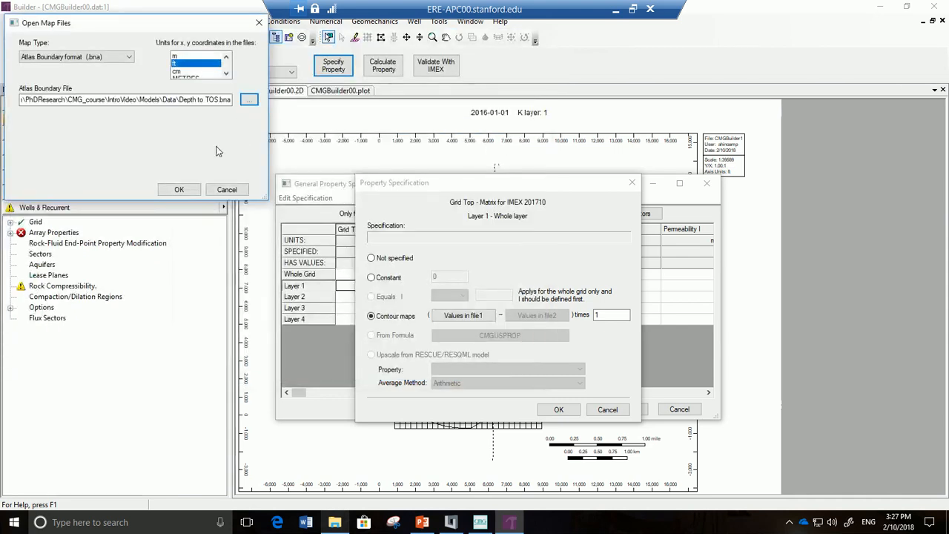
pyautogui.click(180, 189)
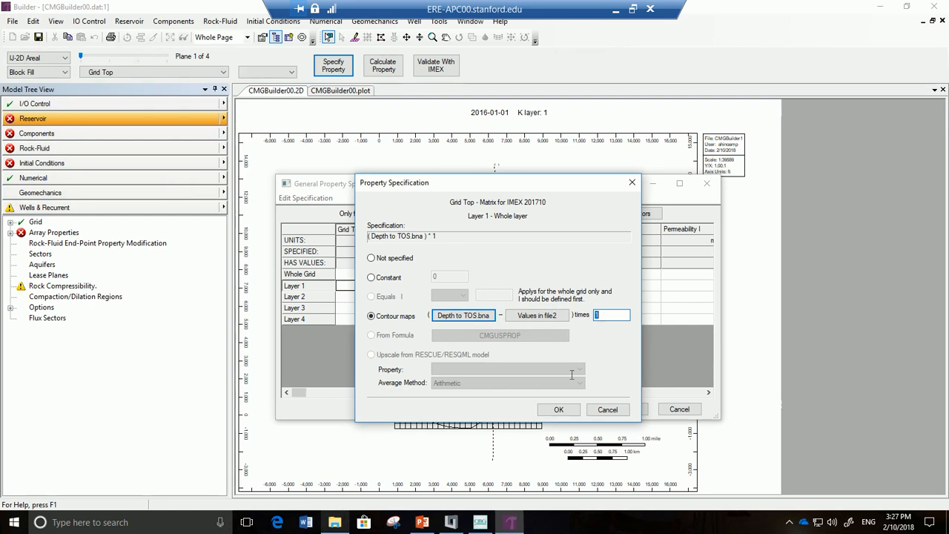
pyautogui.click(558, 412)
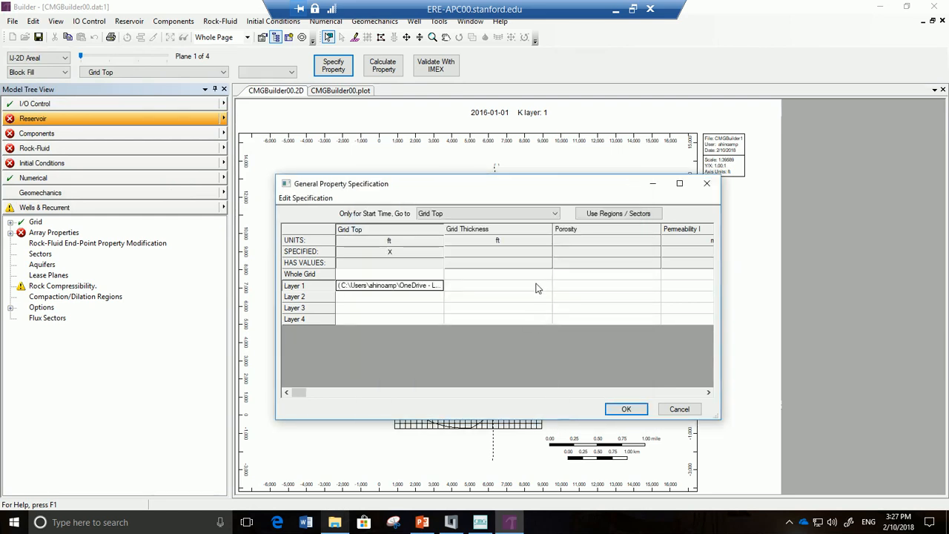
# - Specify the Grid Thickness of Layer 1 from the geological map Gross Thickness.bna times 0.25, and copy it to Layers 2 to 4
pyautogui.click(536, 286)
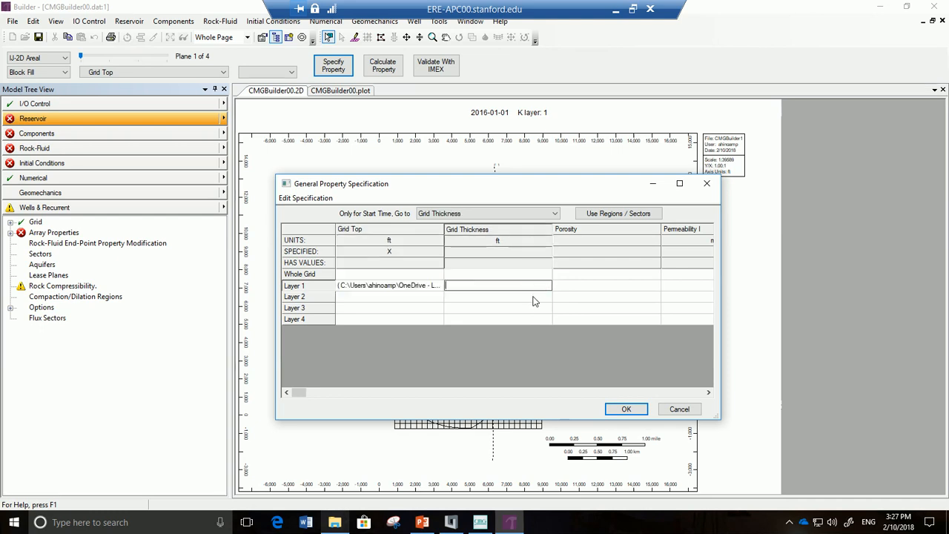
pyautogui.click(533, 296)
pyautogui.click(541, 286)
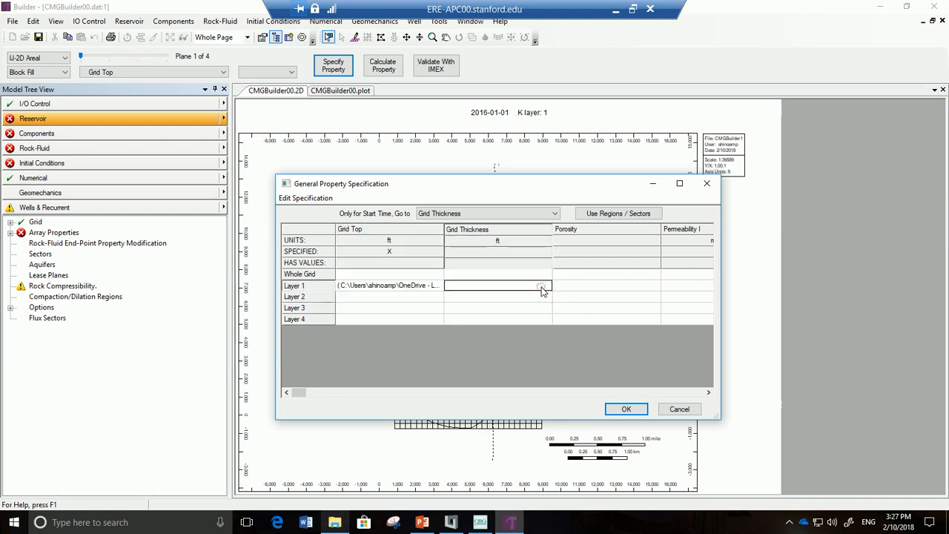
pyautogui.rightClick(542, 289)
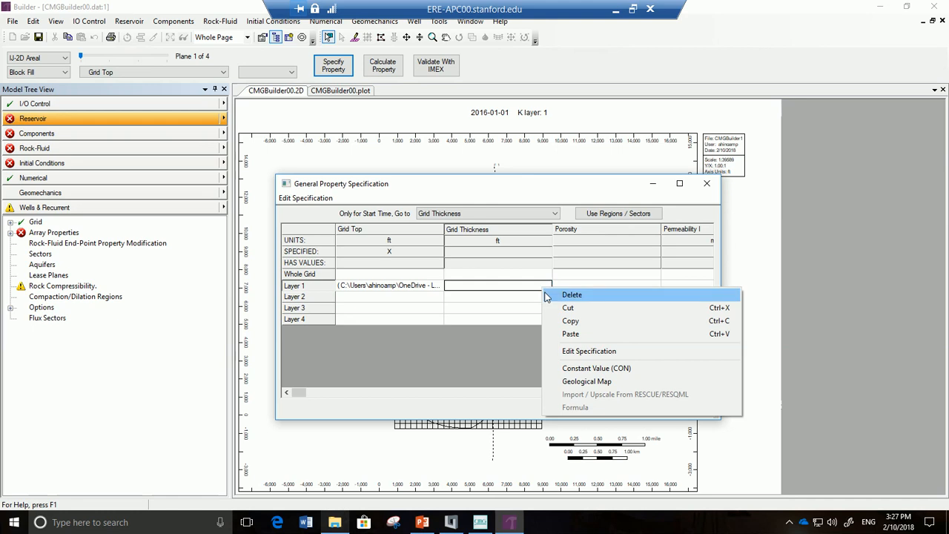
pyautogui.click(578, 381)
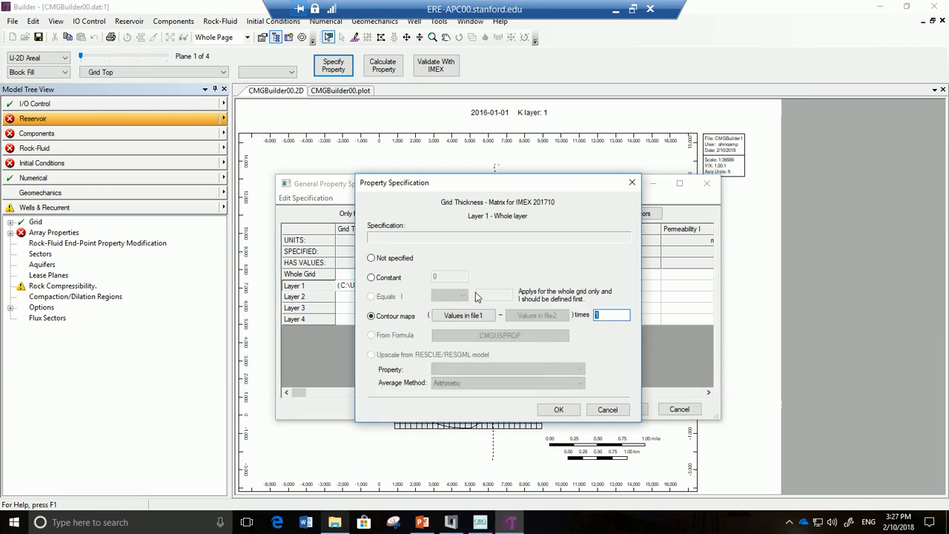
pyautogui.click(466, 315)
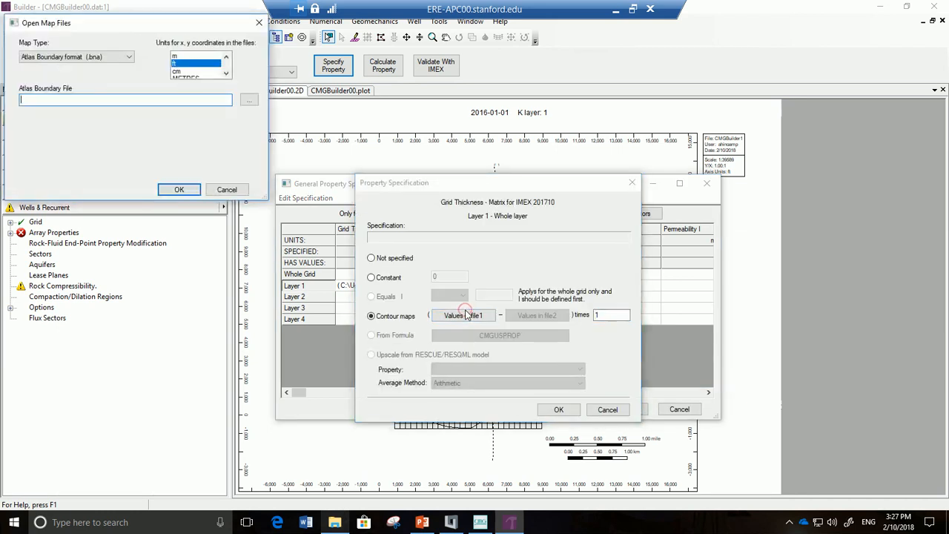
pyautogui.click(244, 104)
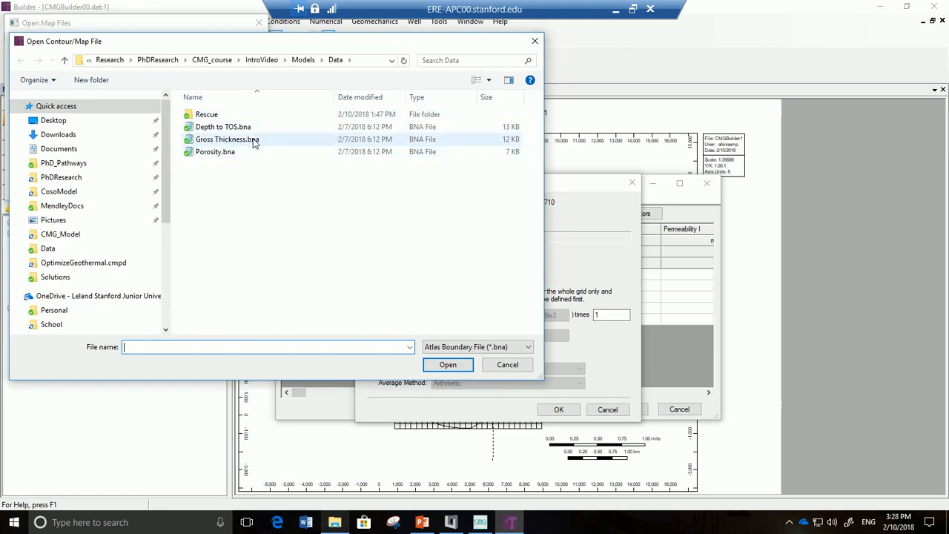
pyautogui.doubleClick(253, 140)
pyautogui.click(178, 189)
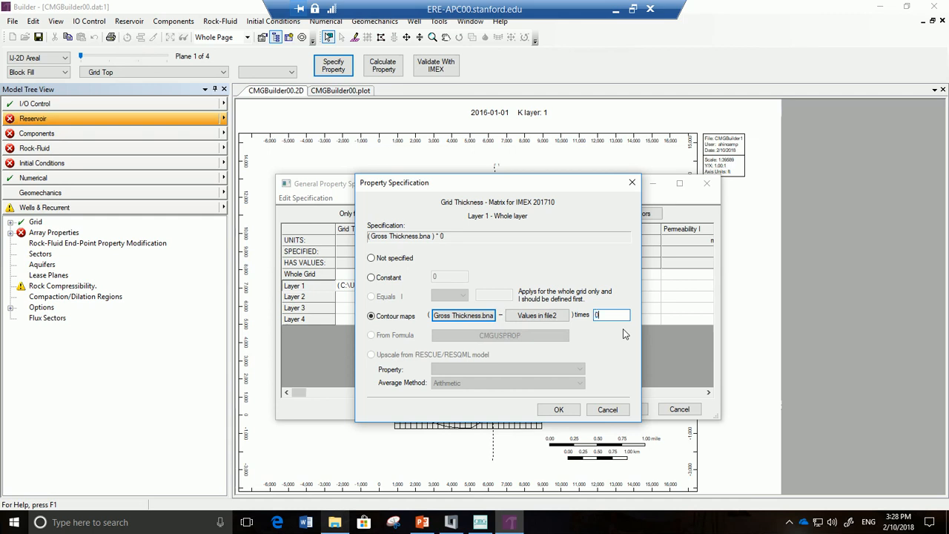
pyautogui.write('.25')
pyautogui.click(567, 410)
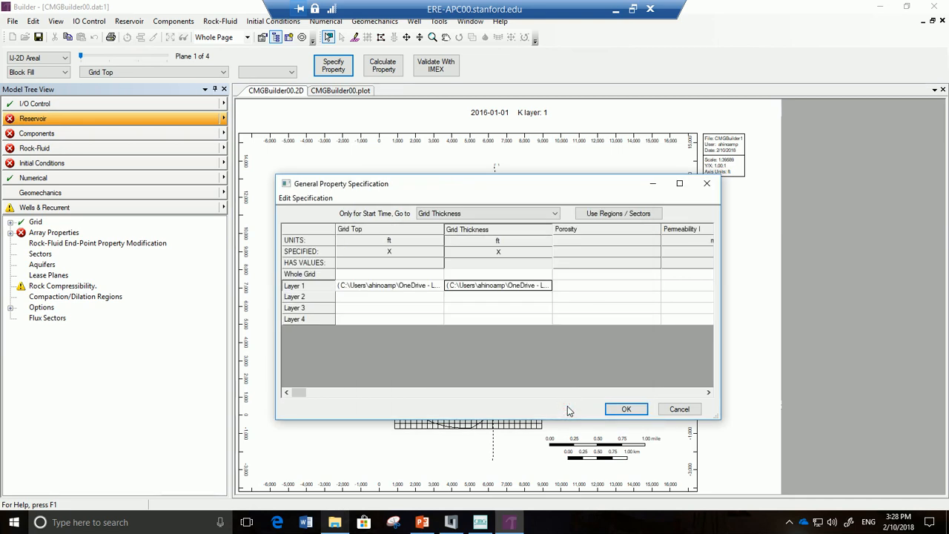
pyautogui.moveTo(545, 300); pyautogui.dragTo(540, 318)
pyautogui.hotkey('ctrl', 'v')
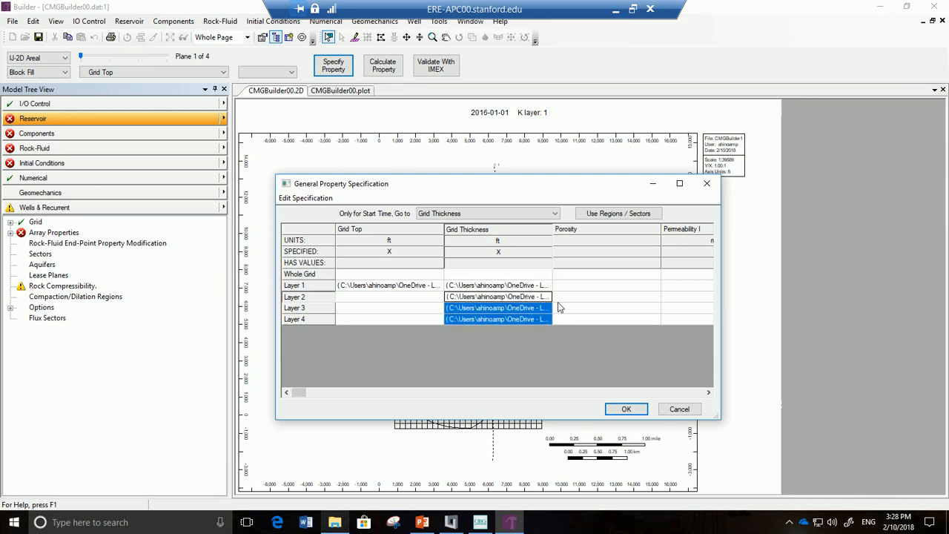
# - Specify the Porosity of Layer 1 from the geological map Porosity.bna with ft coordinates and a multiplier of 1, and copy it to Layers 2 to 4
pyautogui.click(595, 287)
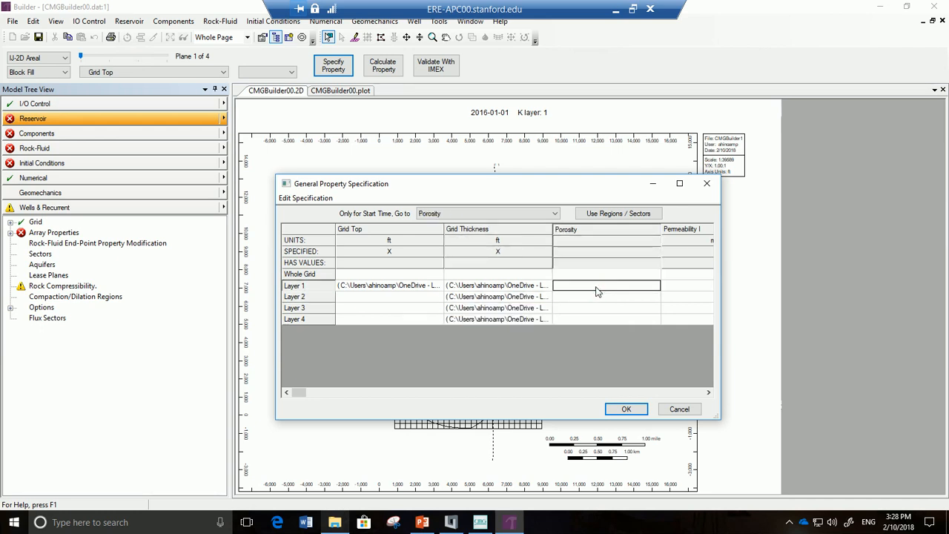
pyautogui.rightClick(597, 291)
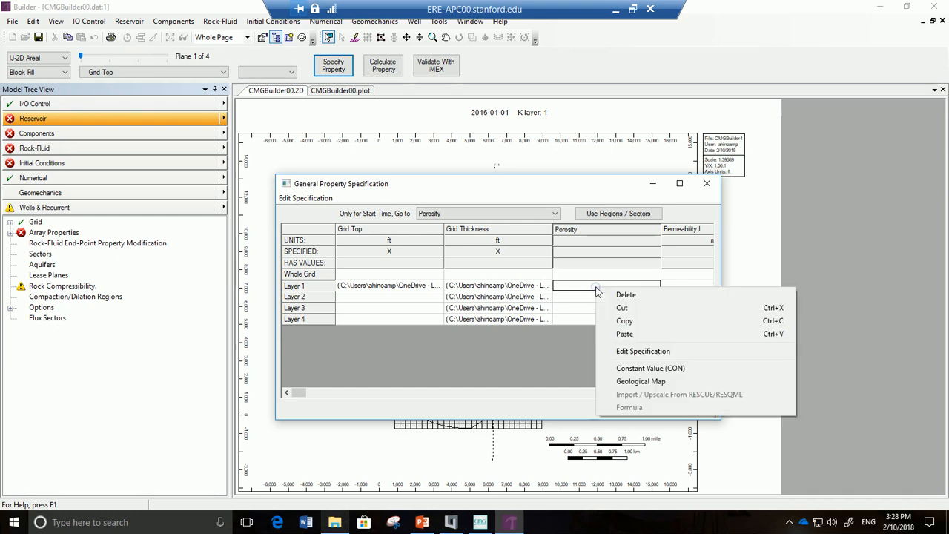
pyautogui.click(642, 381)
pyautogui.click(462, 315)
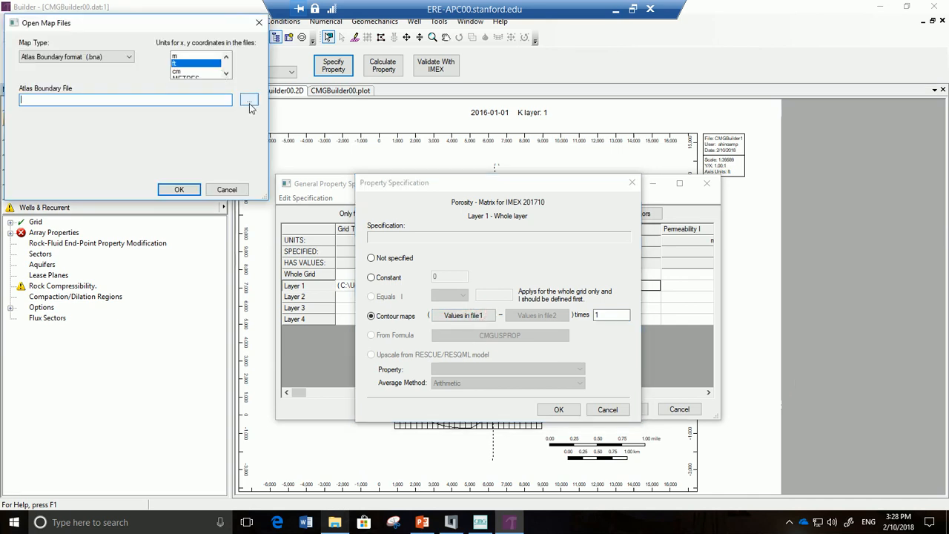
pyautogui.click(248, 100)
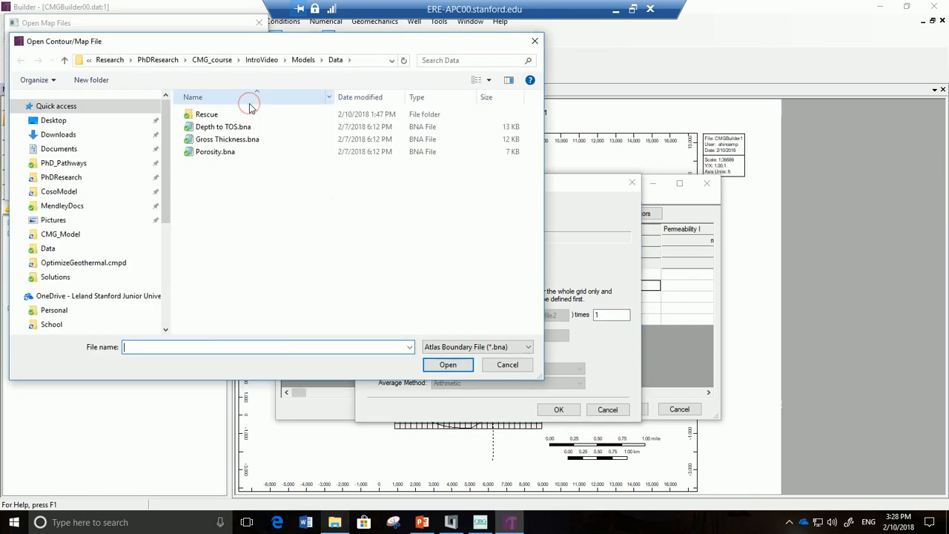
pyautogui.doubleClick(235, 152)
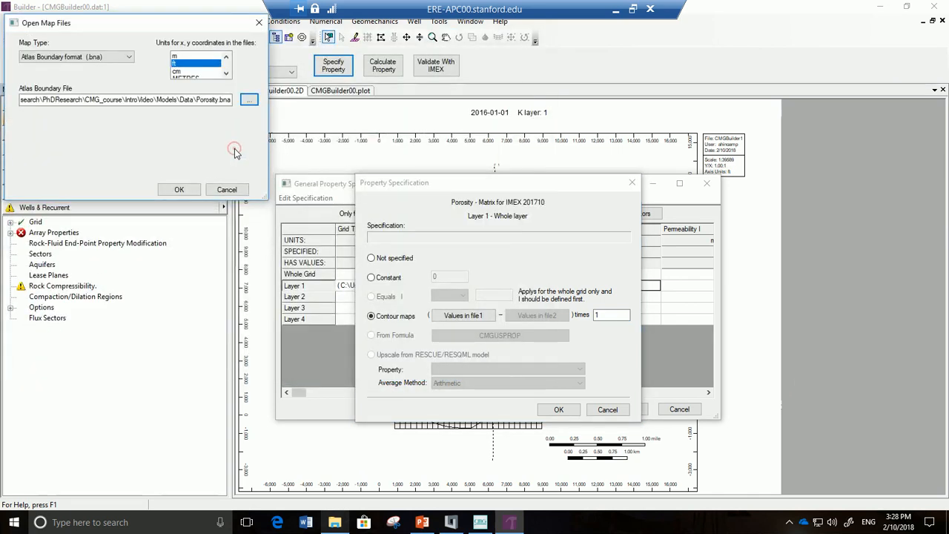
pyautogui.click(180, 190)
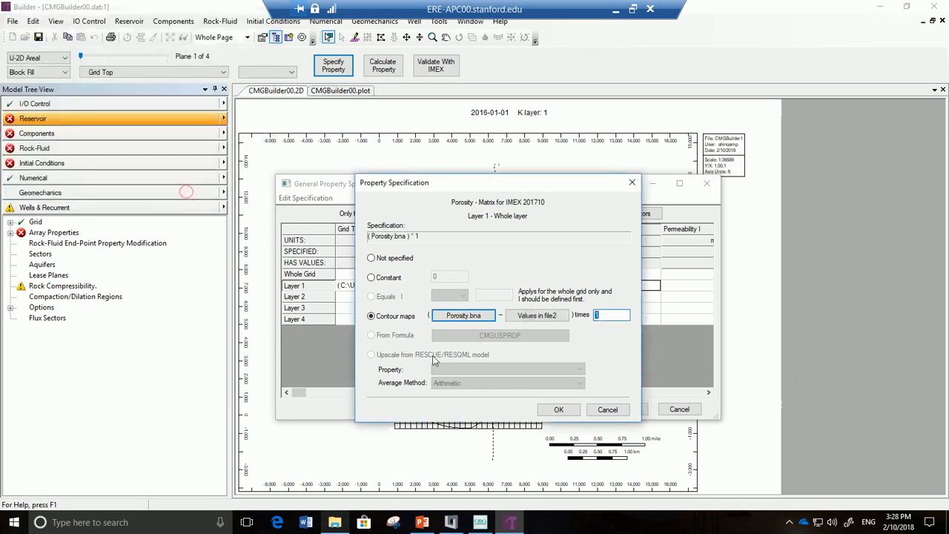
pyautogui.click(555, 410)
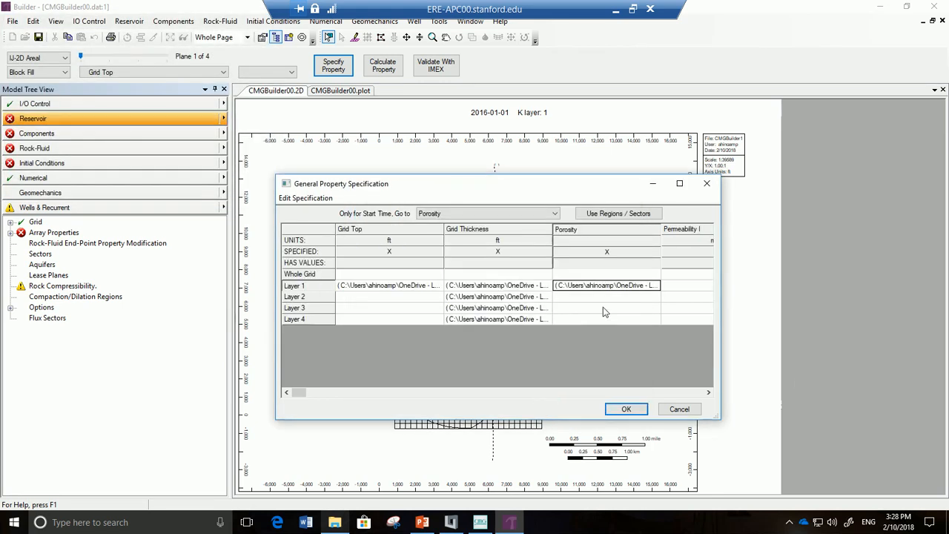
pyautogui.moveTo(606, 296); pyautogui.dragTo(610, 316)
pyautogui.write('(C:\\Users\\ahinoamp\\OneDrive - L... (C:\\Users\\ahinoamp\\OneDrive - L... (C:\\Users\\ahinoamp\\OneDrive - L...')
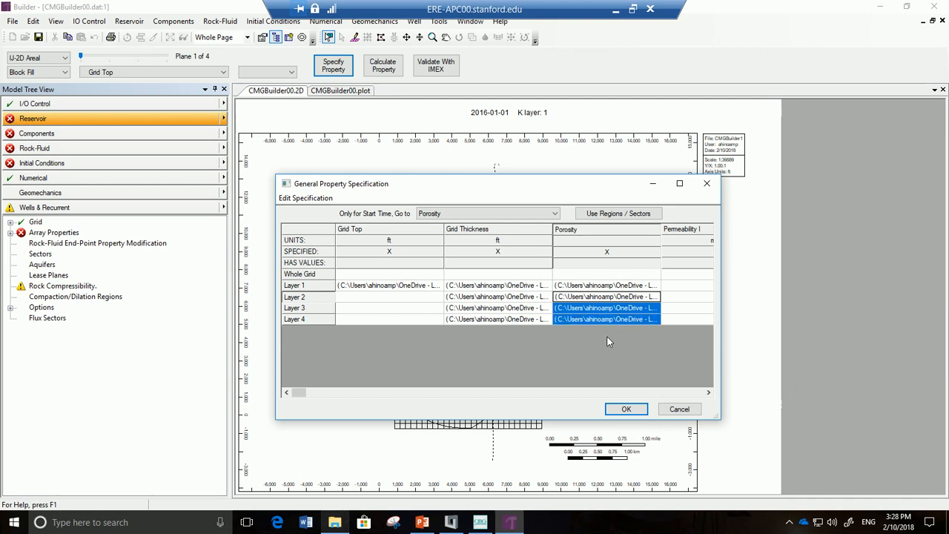
# - Apply the property specifications and calculate the block values of Grid Thickness, Grid Top and Porosity, interpolating refined blocks from the contour maps
pyautogui.click(626, 410)
pyautogui.click(626, 410)
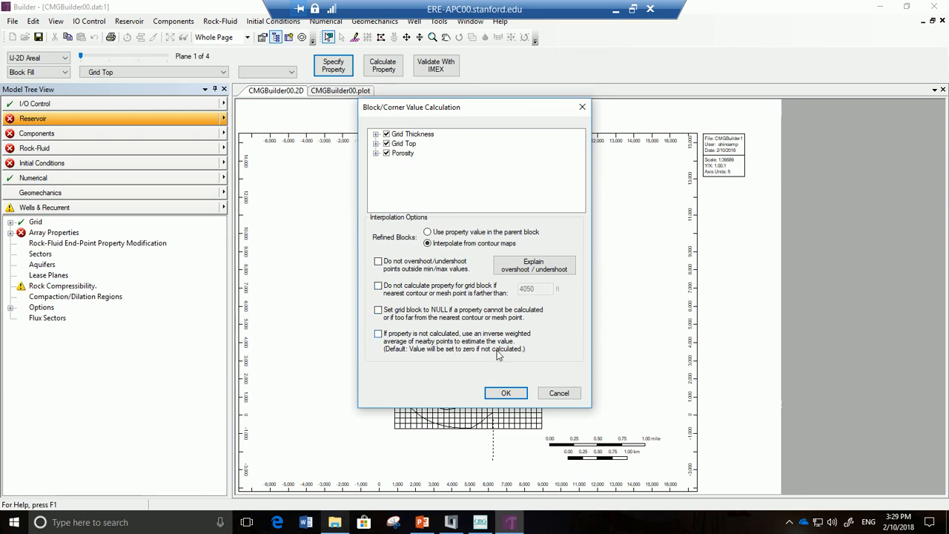
pyautogui.click(507, 393)
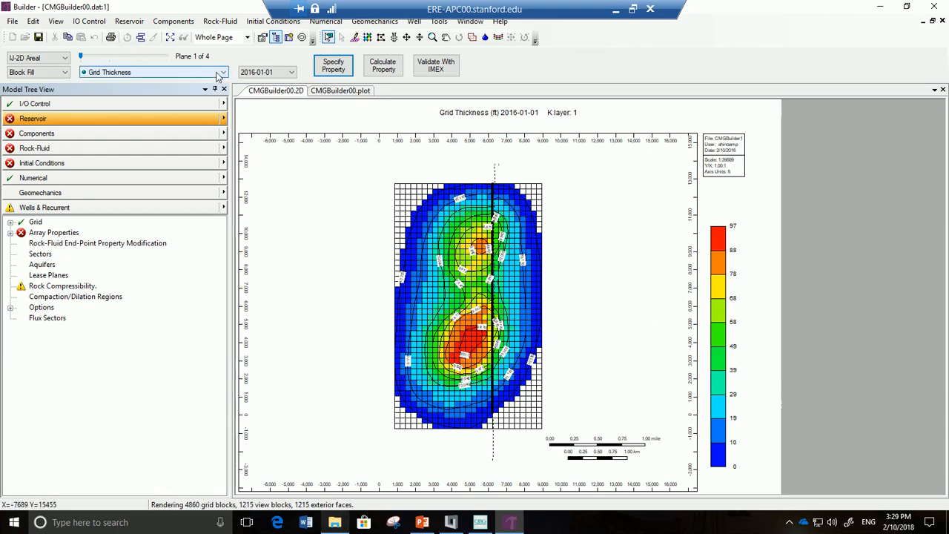
# - Display the Porosity property on the IJ-2D areal view and browse through the layers, returning to plane 1
pyautogui.click(218, 72)
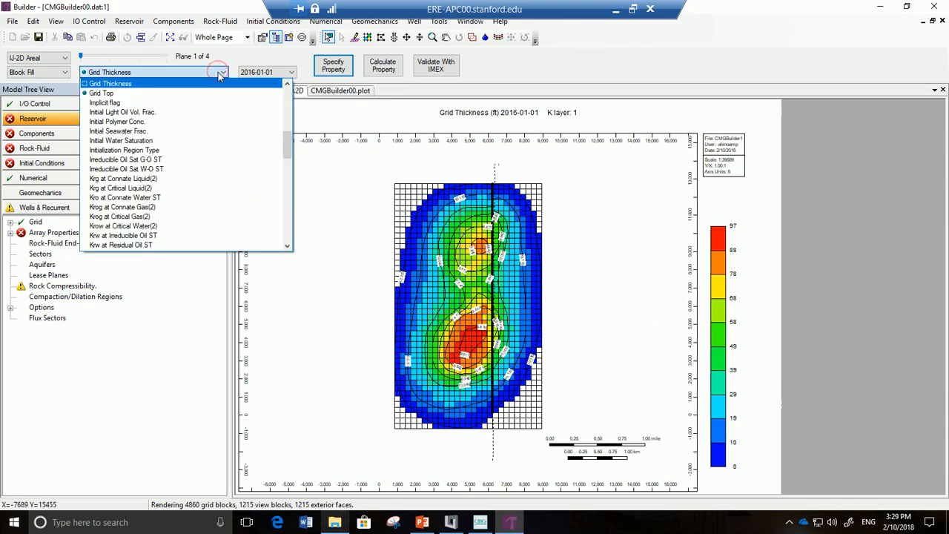
pyautogui.scroll(-15, 197, 173)
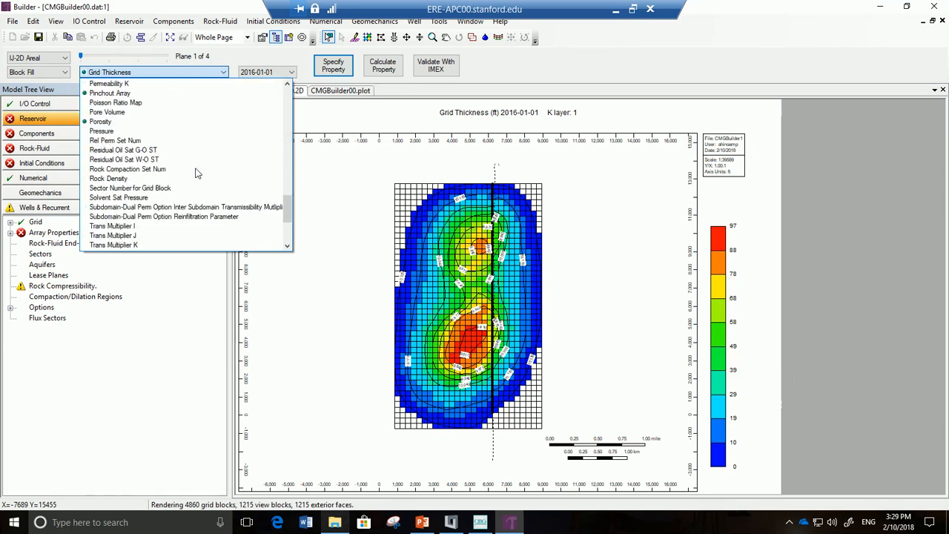
pyautogui.click(133, 121)
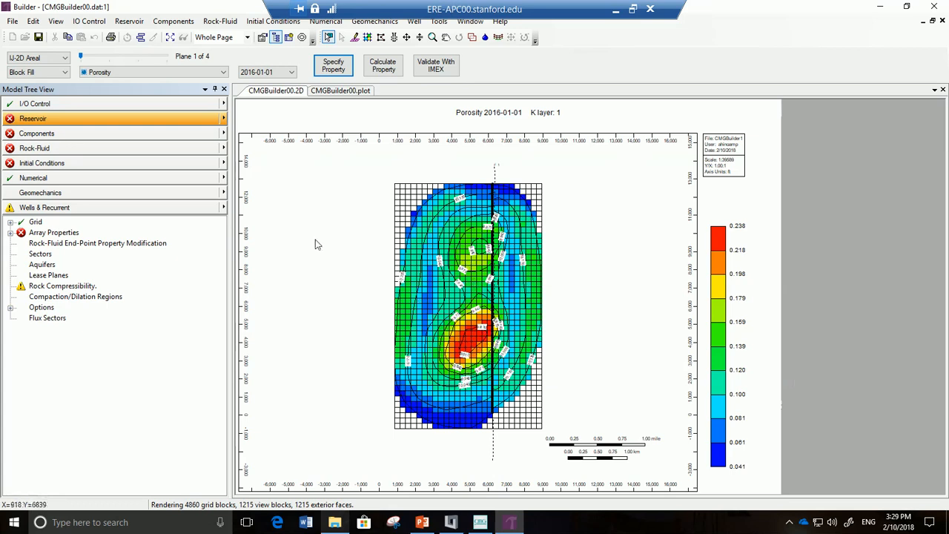
pyautogui.moveTo(83, 59); pyautogui.dragTo(113, 60)
pyautogui.click(141, 59)
pyautogui.moveTo(166, 56); pyautogui.dragTo(77, 59)
# - Switch to the 3D view and orbit the reservoir to examine its porosity and structure from different angles
pyautogui.click(54, 64)
pyautogui.click(23, 92)
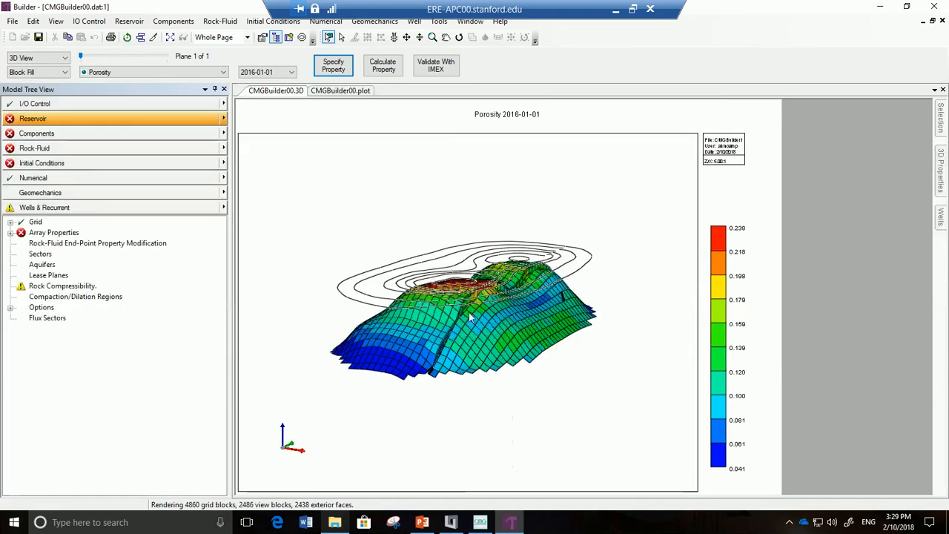
pyautogui.click(447, 38)
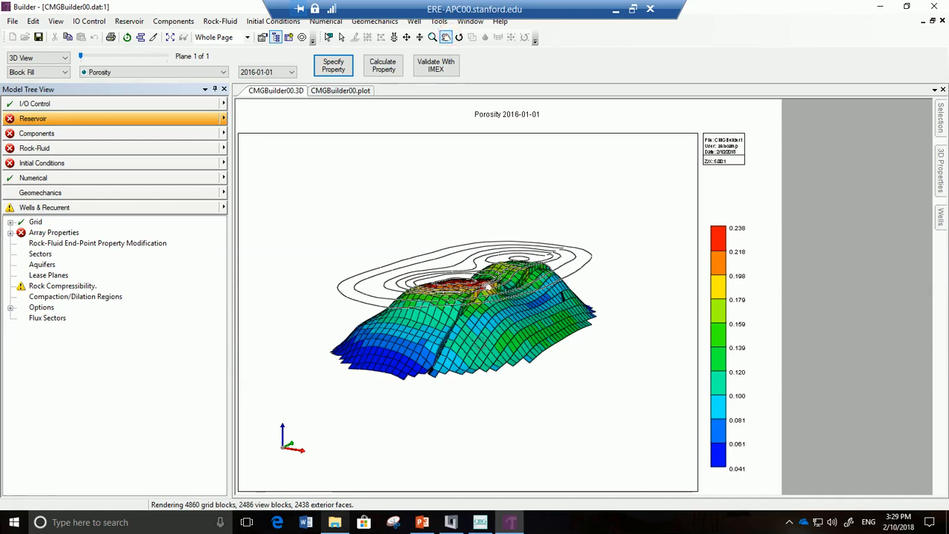
pyautogui.moveTo(487, 286); pyautogui.dragTo(492, 270)
pyautogui.moveTo(492, 278); pyautogui.dragTo(483, 338)
pyautogui.click(459, 37)
pyautogui.moveTo(482, 321); pyautogui.dragTo(468, 342)
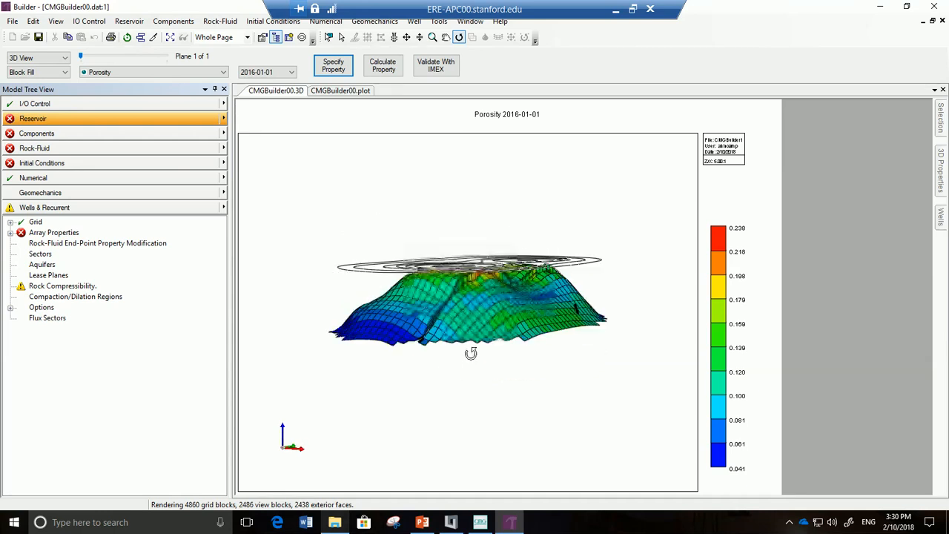
pyautogui.moveTo(470, 356); pyautogui.dragTo(479, 340)
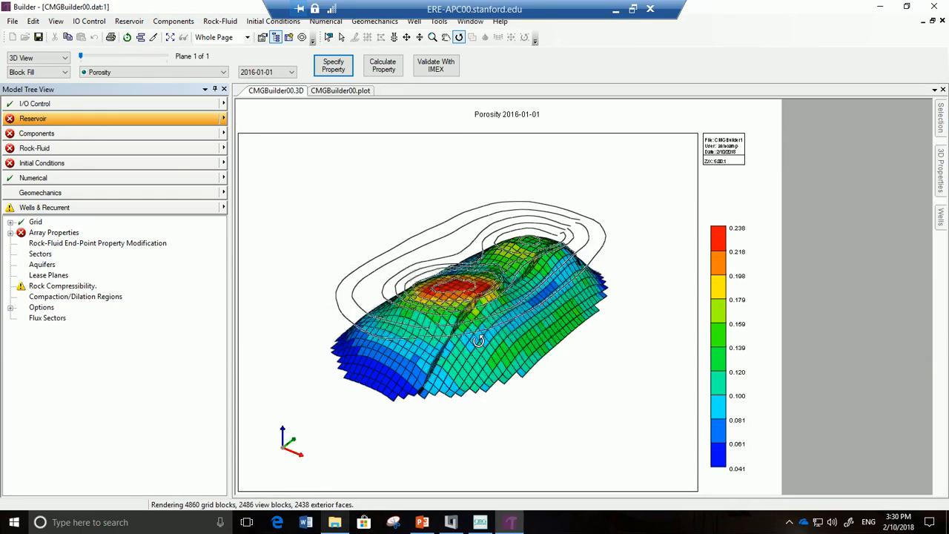
# - Set the 3D map height option of map 1 to the true depth of the contour surface in the view properties
pyautogui.rightClick(479, 340)
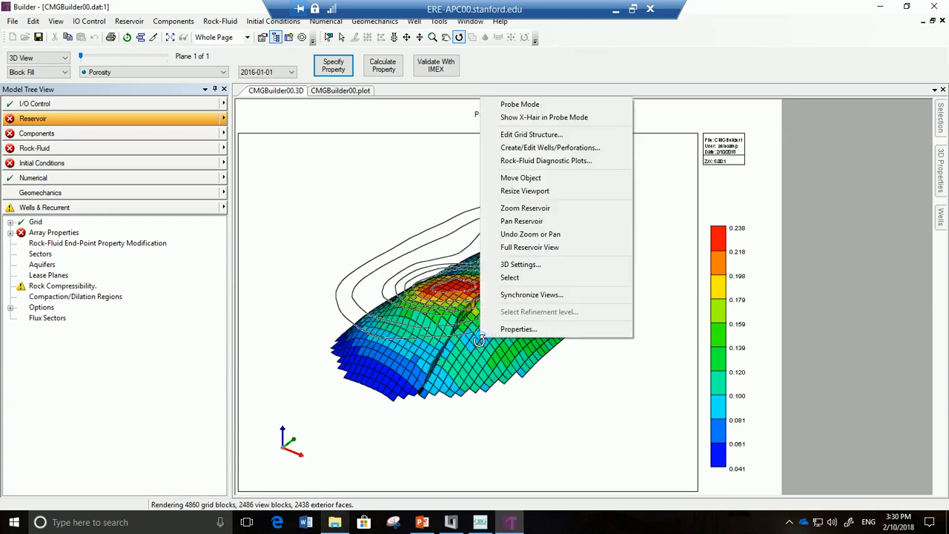
pyautogui.click(560, 332)
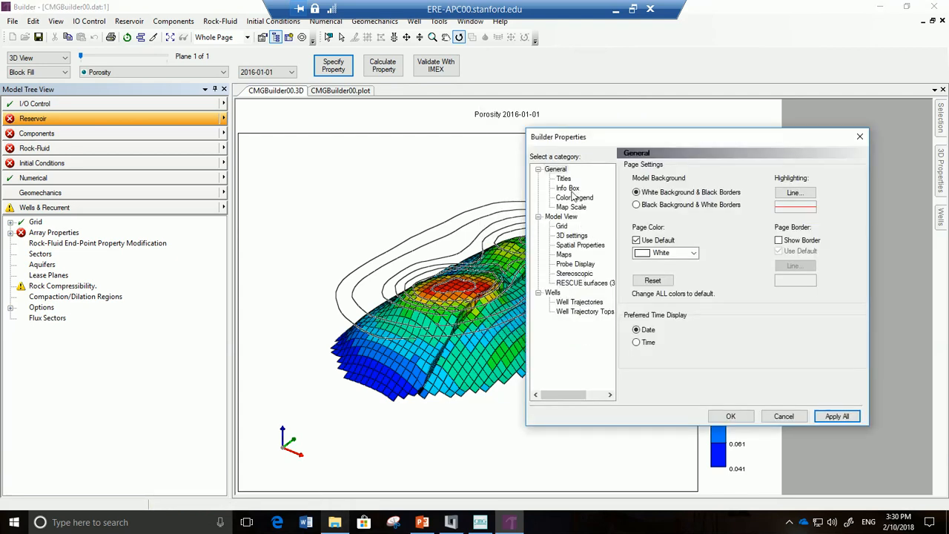
pyautogui.click(564, 255)
pyautogui.moveTo(731, 137); pyautogui.dragTo(605, 153)
pyautogui.moveTo(621, 294); pyautogui.dragTo(685, 295)
pyautogui.click(634, 211)
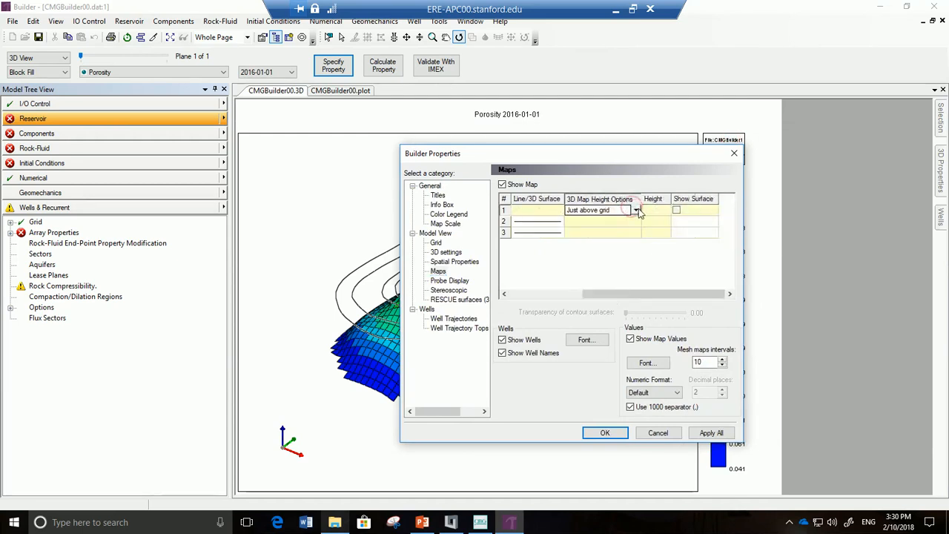
pyautogui.click(635, 211)
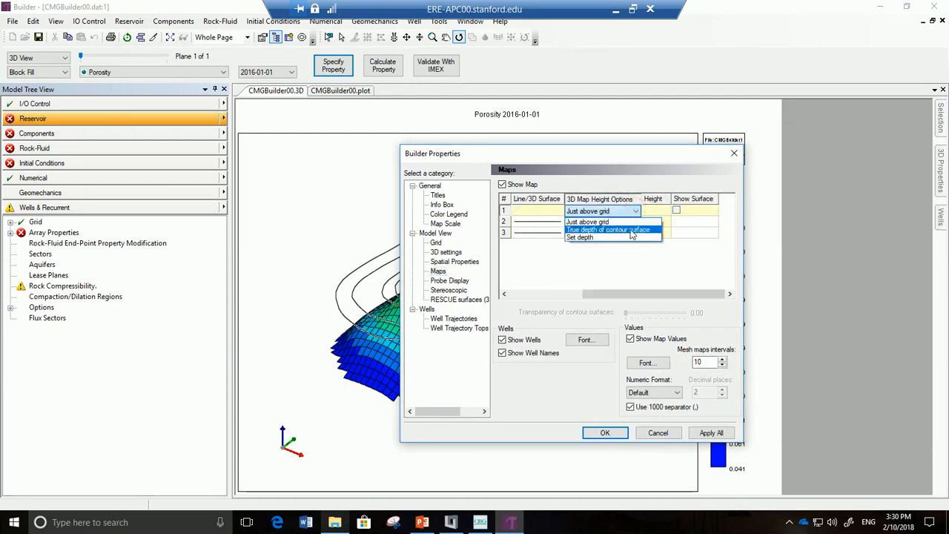
pyautogui.click(631, 230)
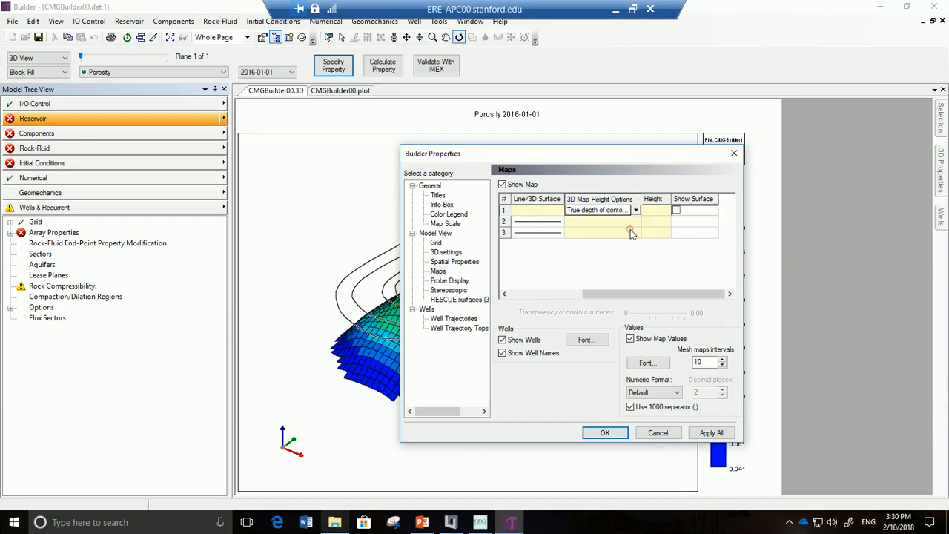
pyautogui.click(605, 433)
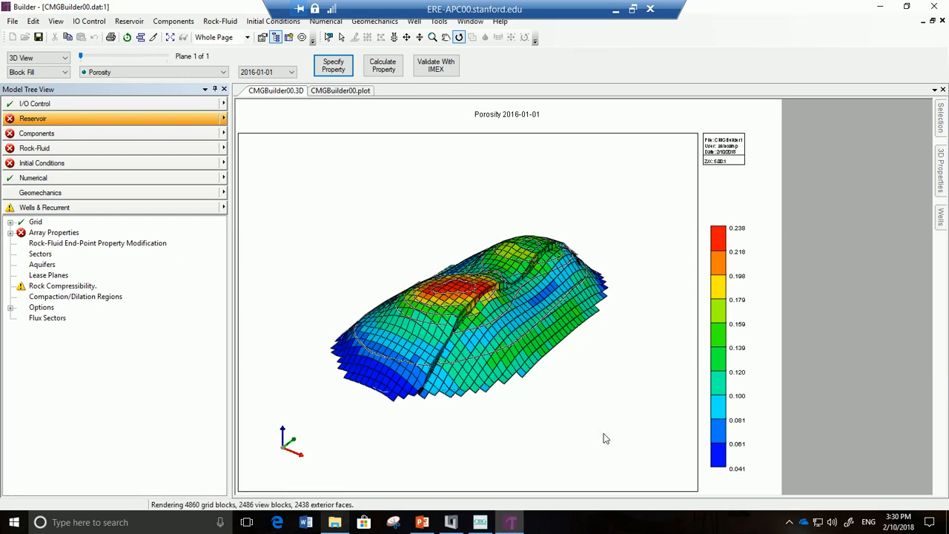
# - Save the dataset as CMGBuilder00.dat, and save a copy as BestReservoirOnPlanet.dat in the Models folder
pyautogui.click(39, 38)
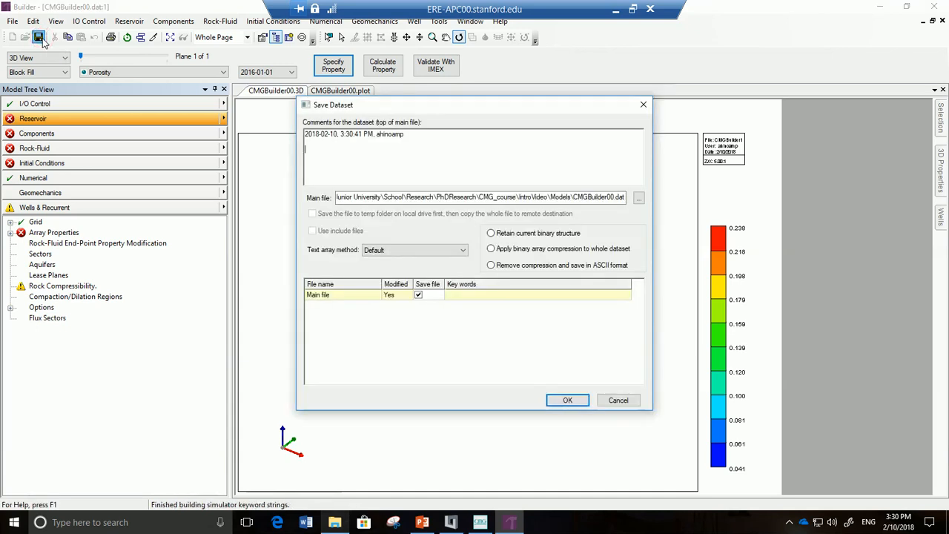
pyautogui.click(567, 400)
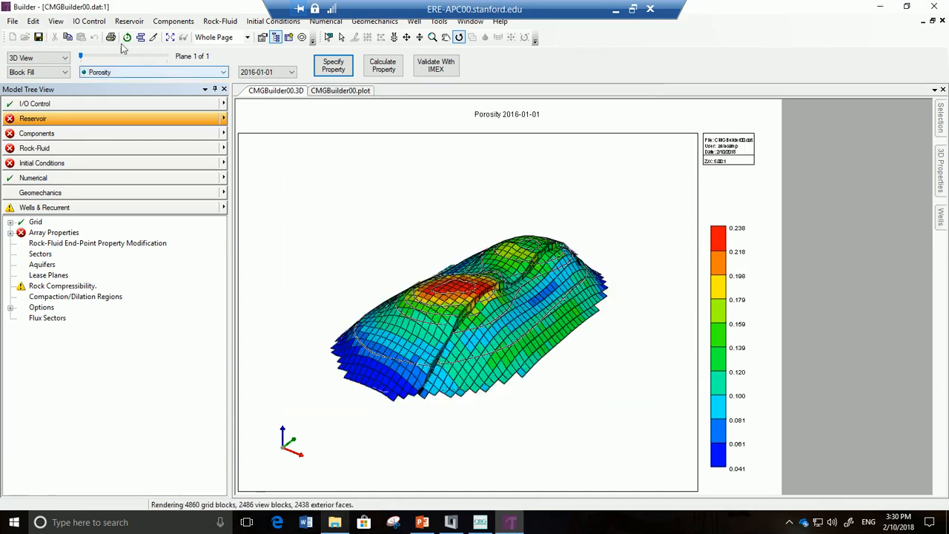
pyautogui.click(12, 22)
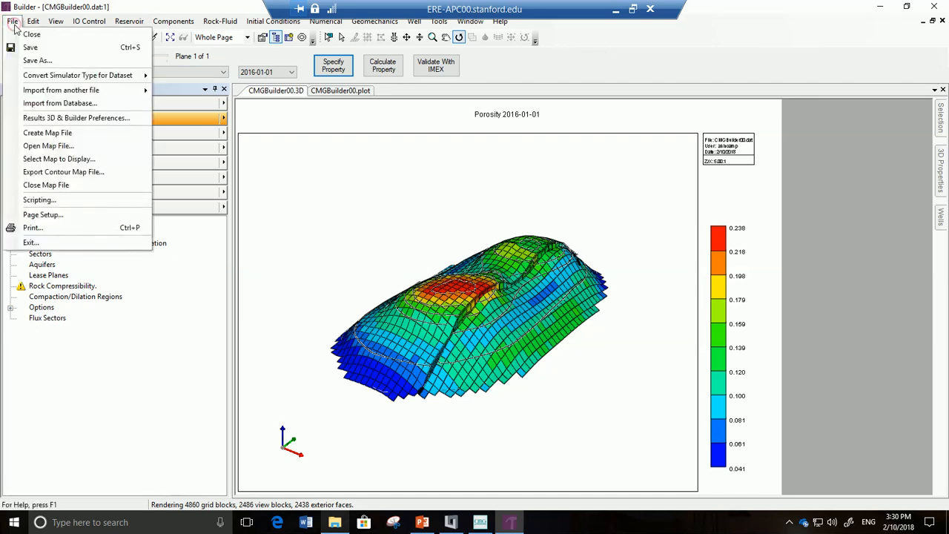
pyautogui.click(83, 65)
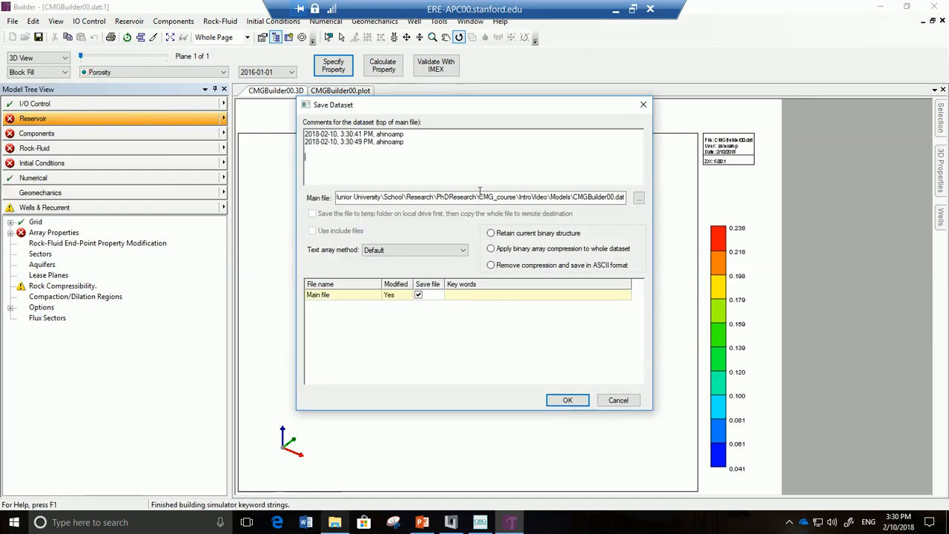
pyautogui.click(638, 200)
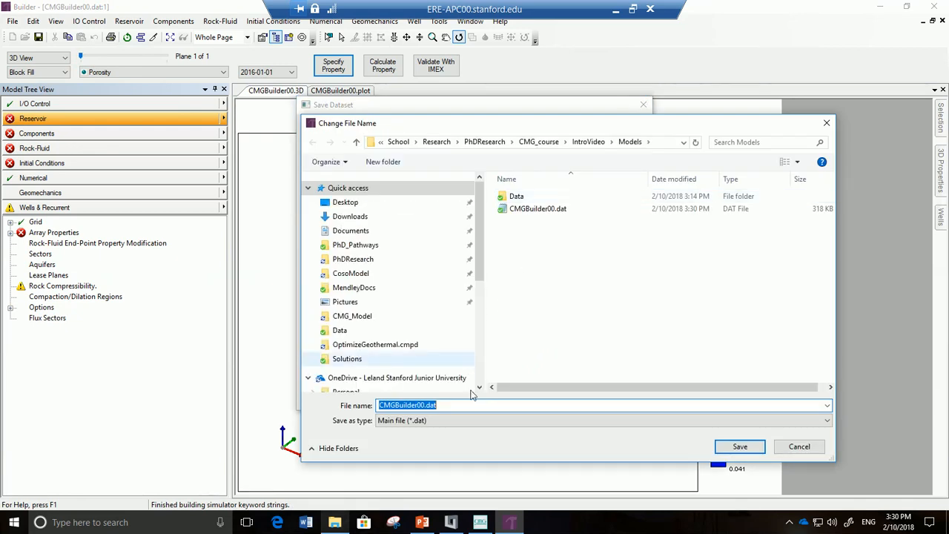
pyautogui.write('B')
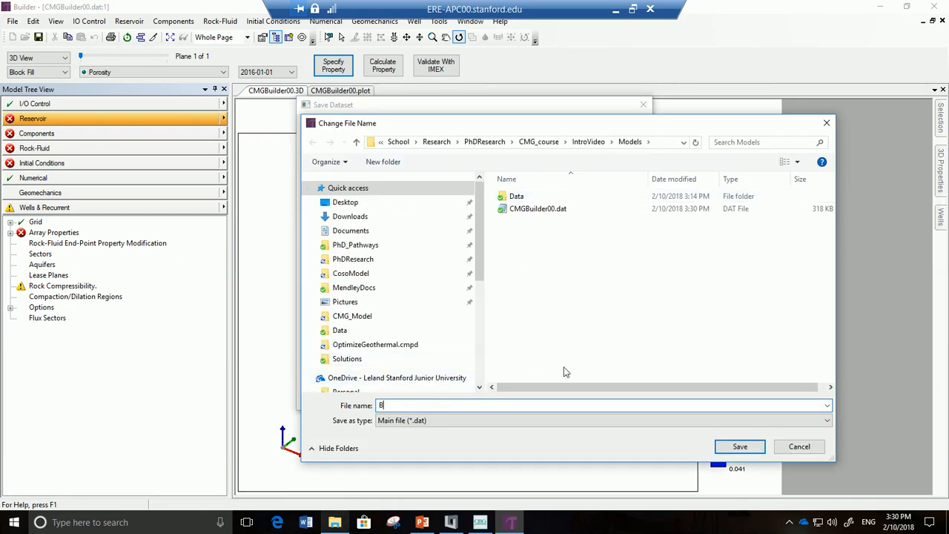
pyautogui.write('estReservoirOnPlant')
pyautogui.click(747, 446)
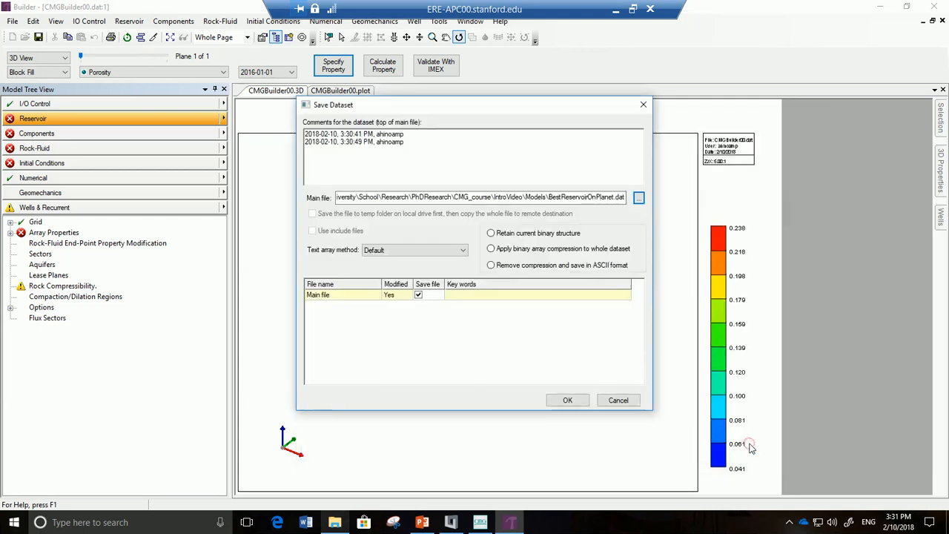
pyautogui.click(567, 401)
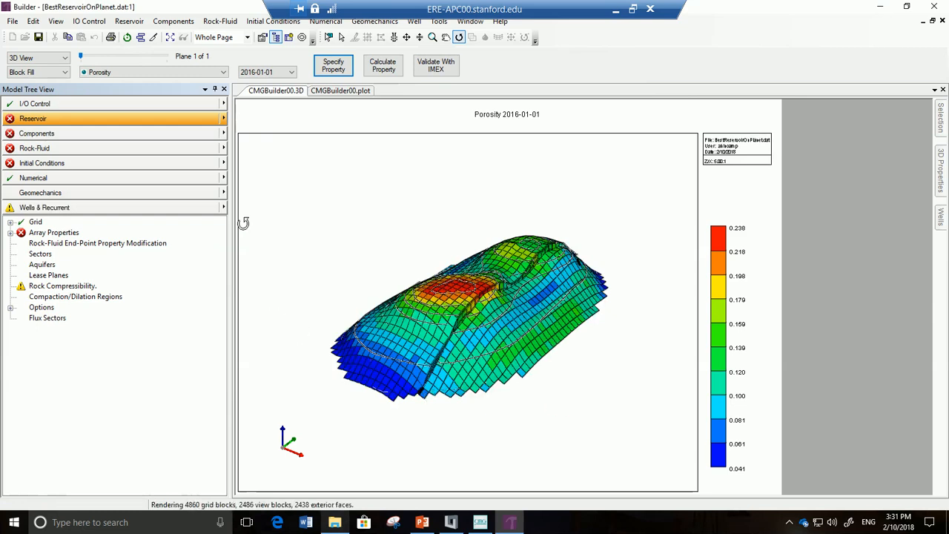
# - Review the reservoir's array properties down to the permeability and porosity entries, and move the remote connection bar off the menu bar
pyautogui.click(11, 232)
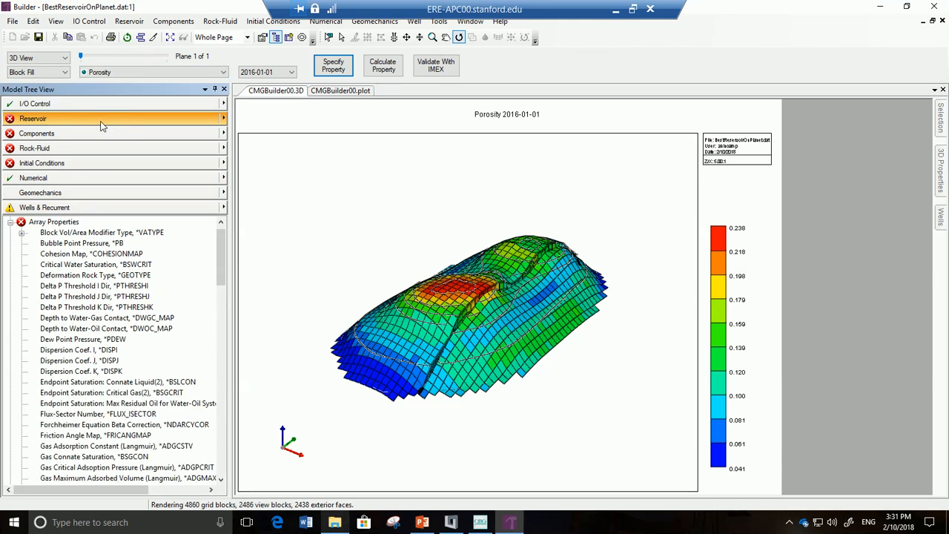
pyautogui.scroll(-7, 115, 320)
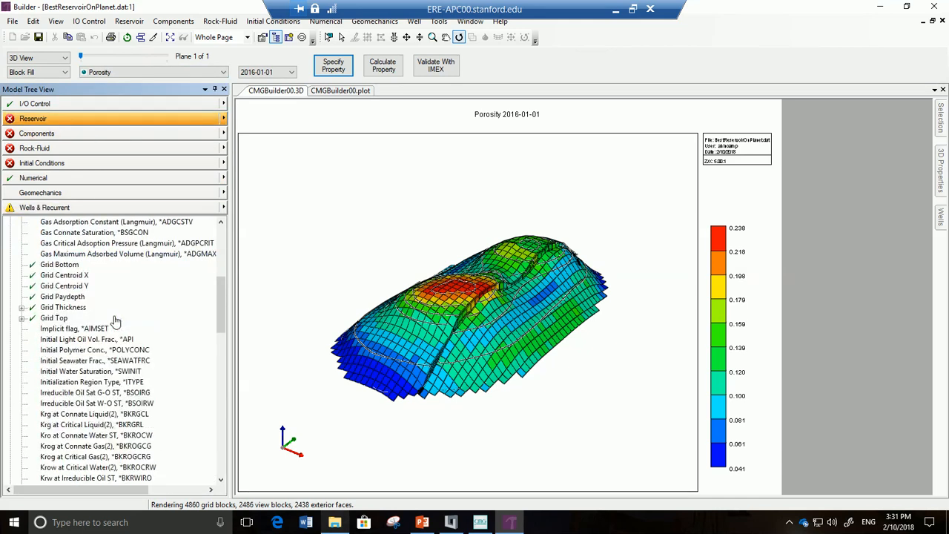
pyautogui.scroll(-12, 115, 321)
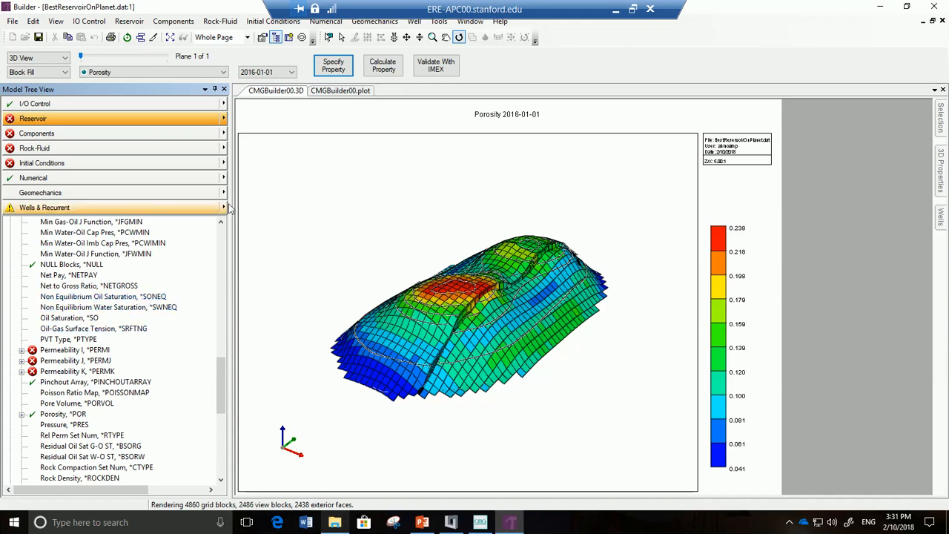
pyautogui.moveTo(343, 6); pyautogui.dragTo(561, 11)
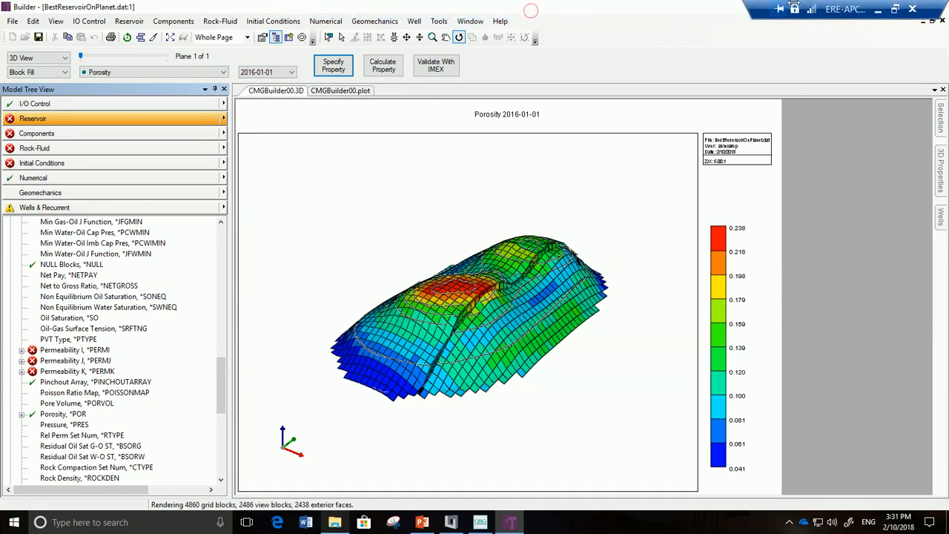
# - Create a new formula named PermFromPor for the BestReservoirOnPlanet.dat dataset in the Formula Manager
pyautogui.click(439, 20)
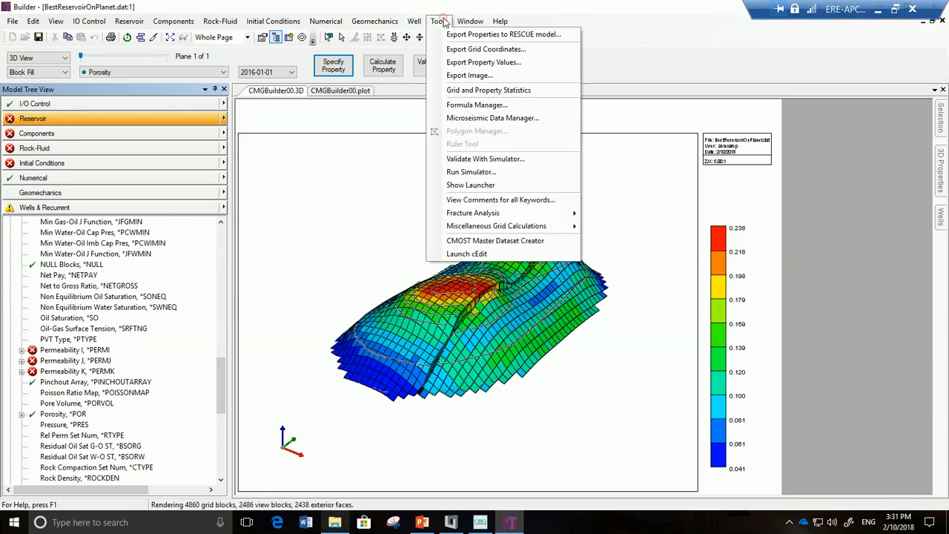
pyautogui.click(475, 104)
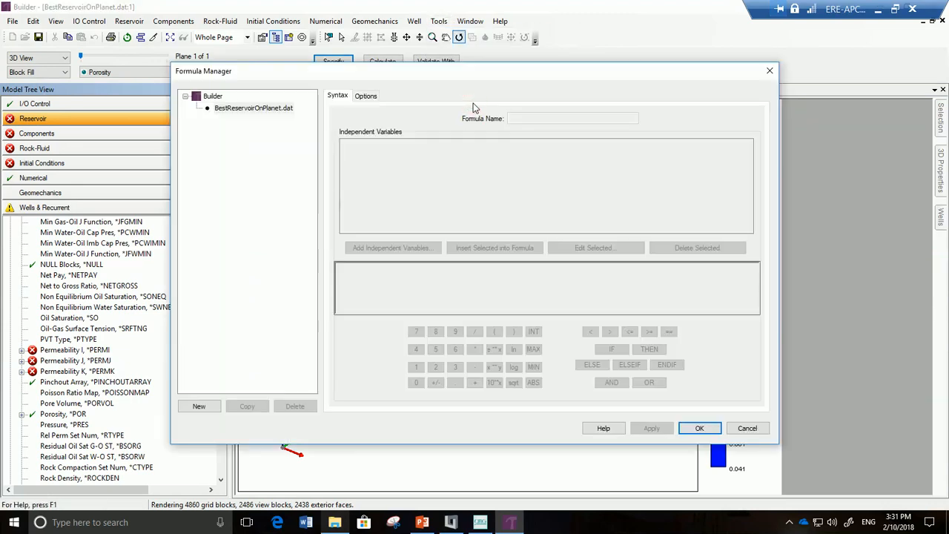
pyautogui.click(198, 405)
pyautogui.doubleClick(546, 118)
pyautogui.write('Pe')
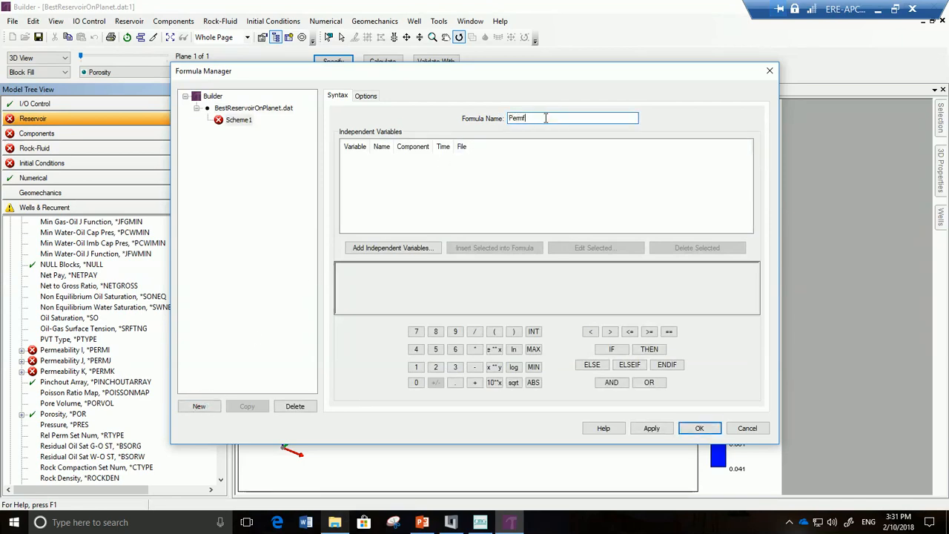
pyautogui.write('rmFromPor')
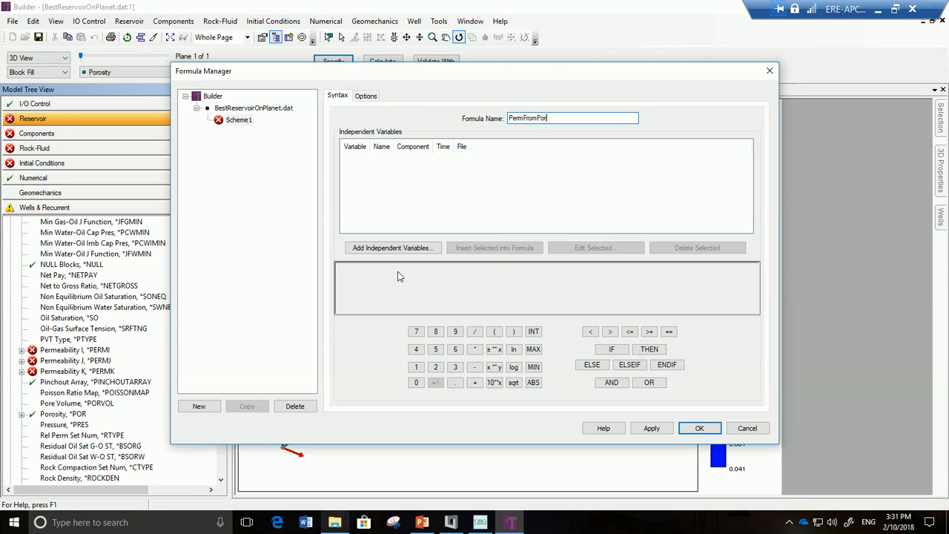
# - Add Porosity at 2016-01-01 as the formula's independent variable X0
pyautogui.click(409, 249)
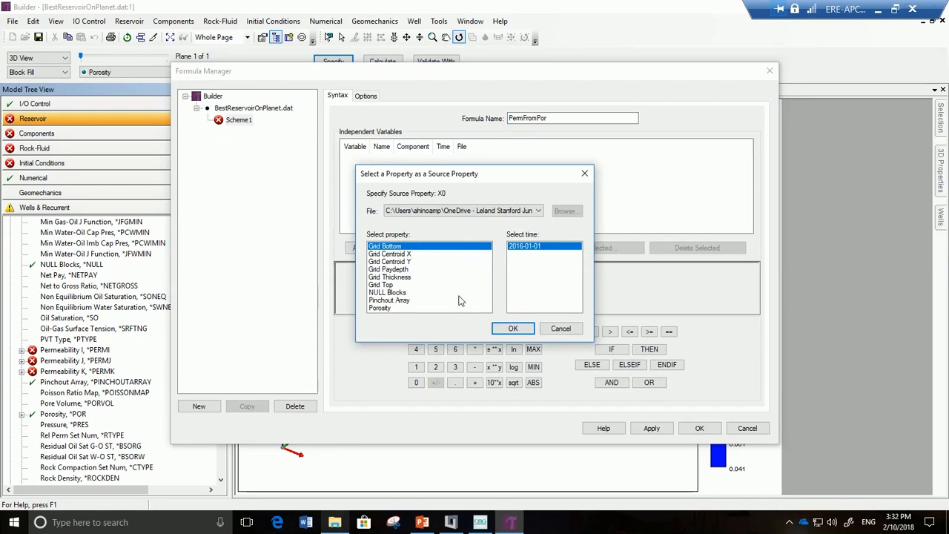
pyautogui.click(379, 308)
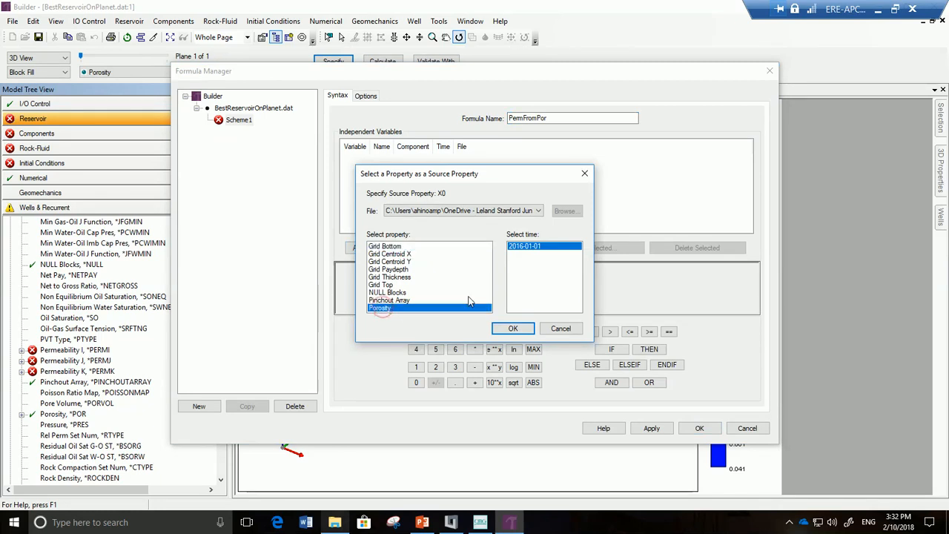
pyautogui.click(513, 329)
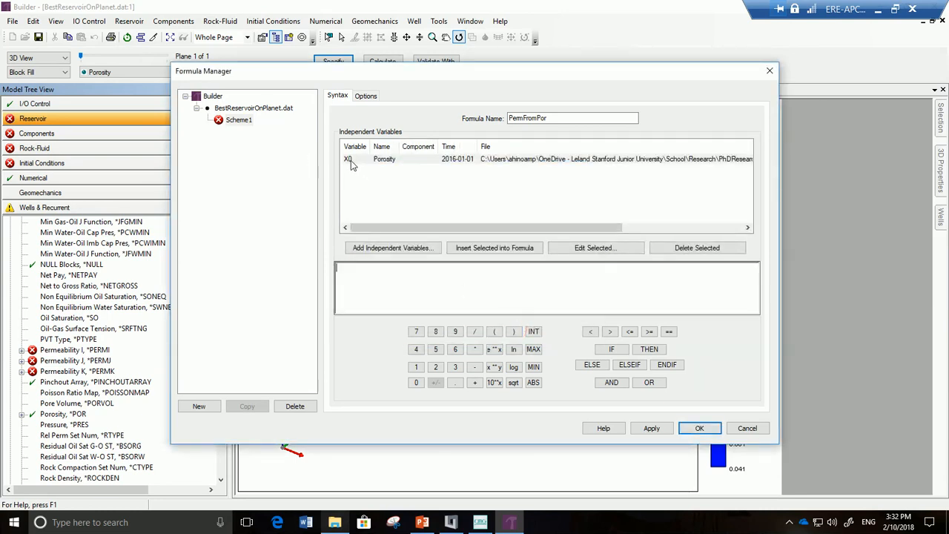
# - Define the PermFromPor expression as 5*EXP(20*X0), apply it and close the Formula Manager
pyautogui.click(386, 278)
pyautogui.write('s')
pyautogui.write('*')
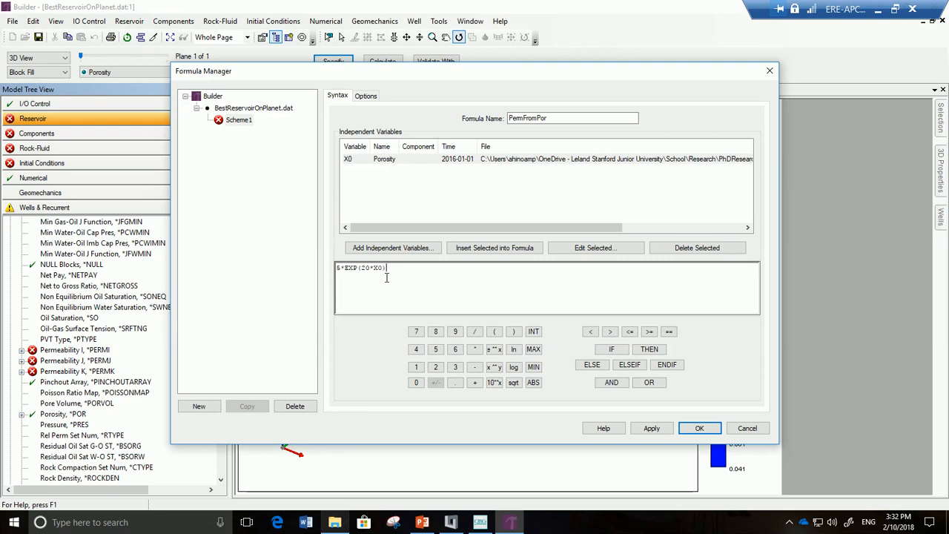
pyautogui.click(651, 428)
pyautogui.click(568, 293)
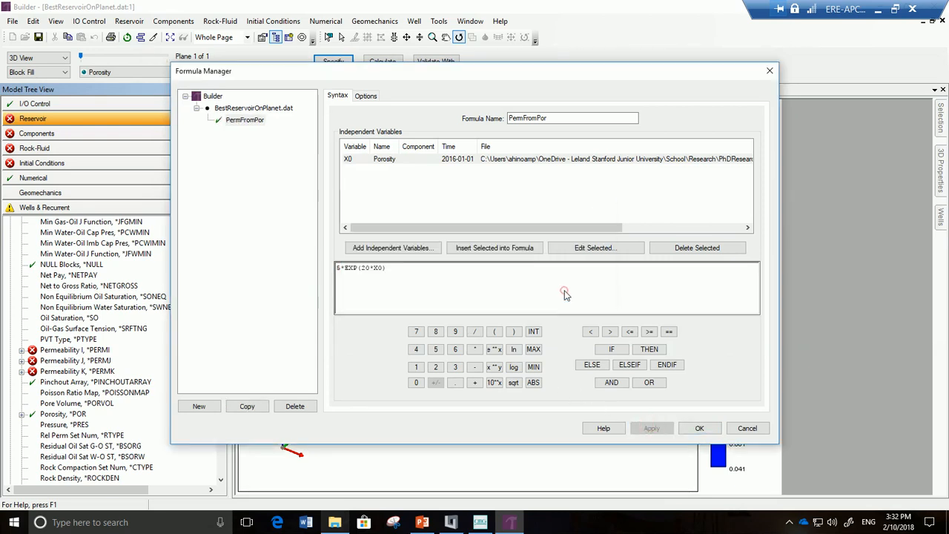
pyautogui.click(699, 428)
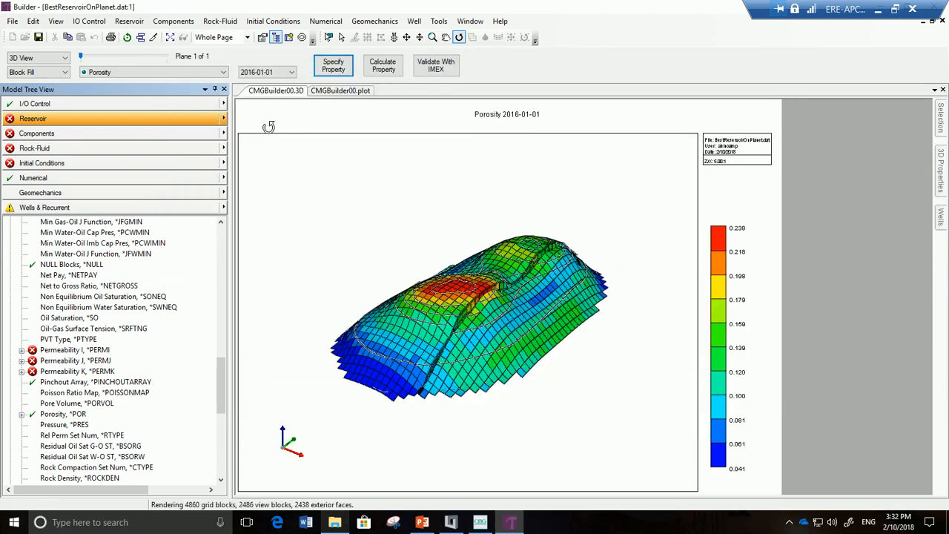
# - Specify Permeability I for the whole grid from the PermFromPor formula
pyautogui.click(338, 68)
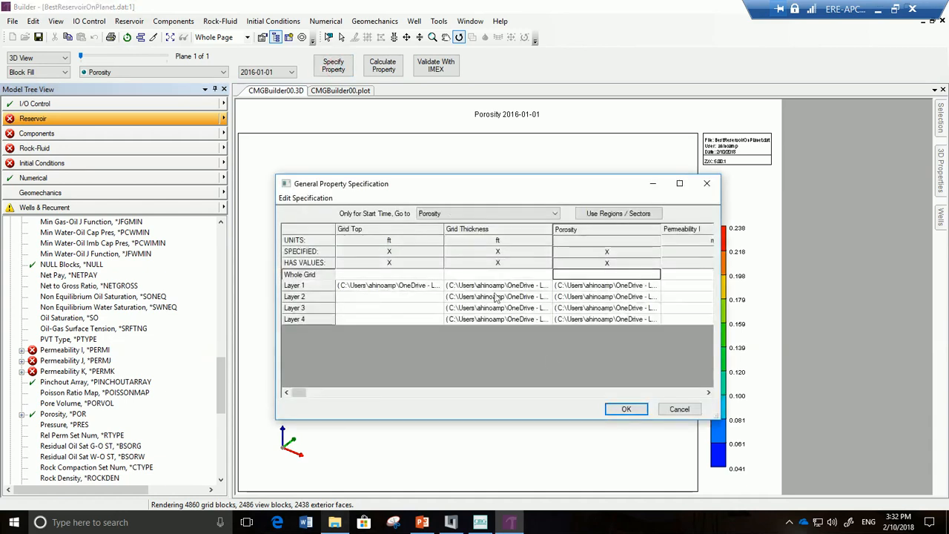
pyautogui.click(708, 393)
pyautogui.click(708, 393)
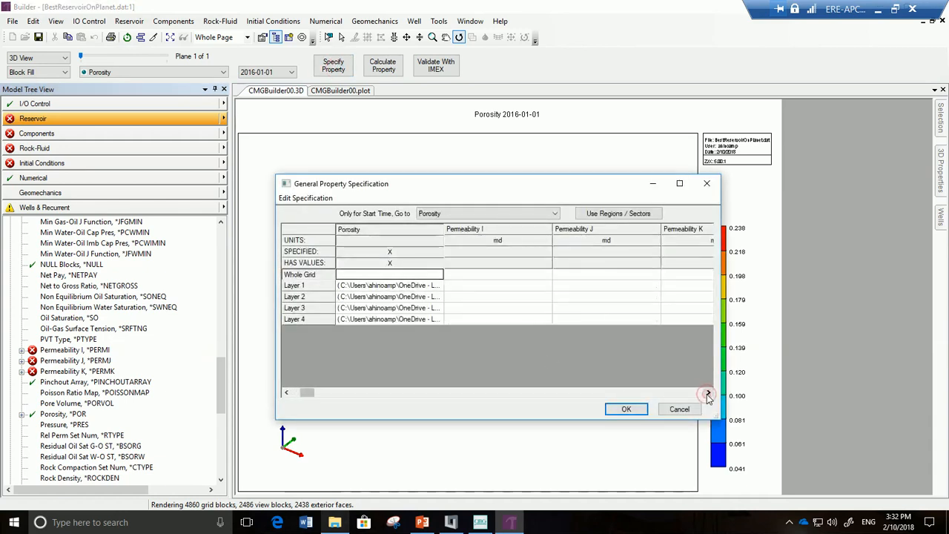
pyautogui.click(708, 393)
pyautogui.click(383, 276)
pyautogui.rightClick(384, 277)
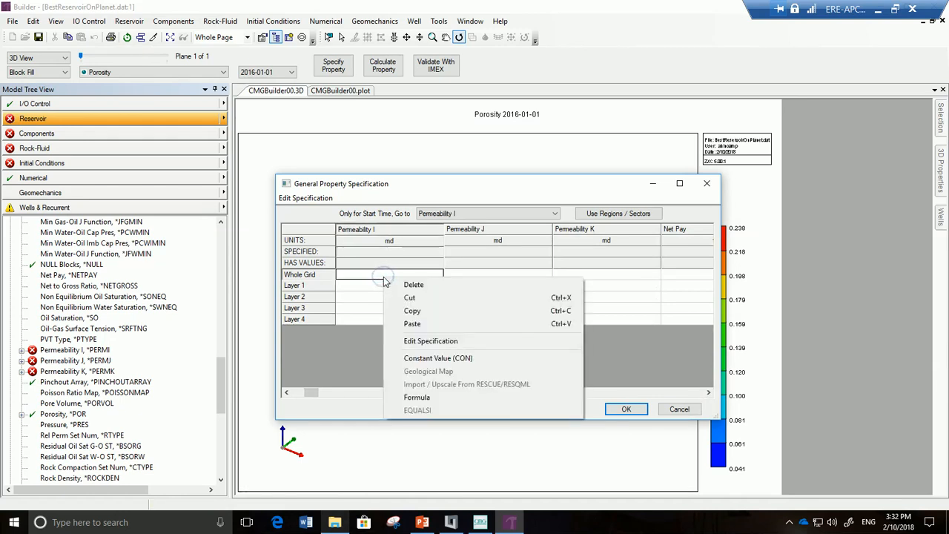
pyautogui.click(441, 397)
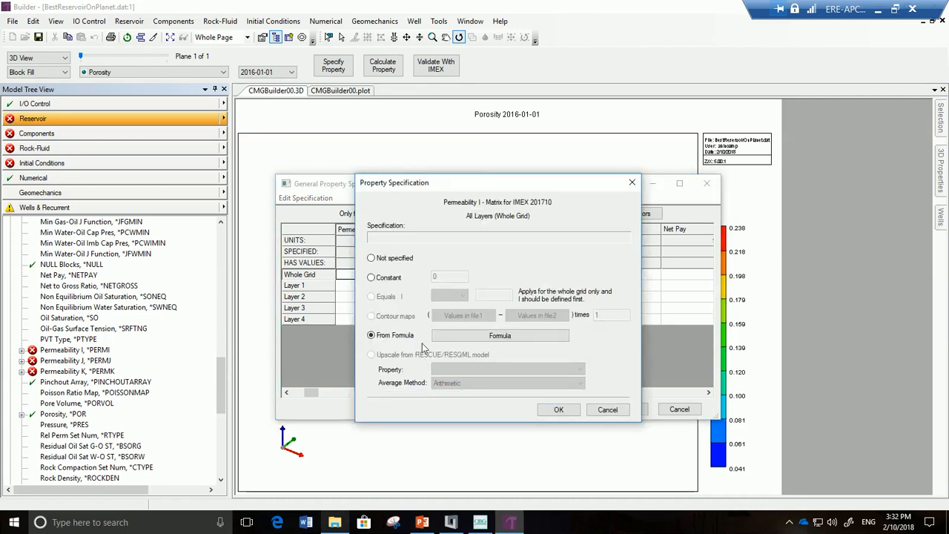
pyautogui.click(455, 336)
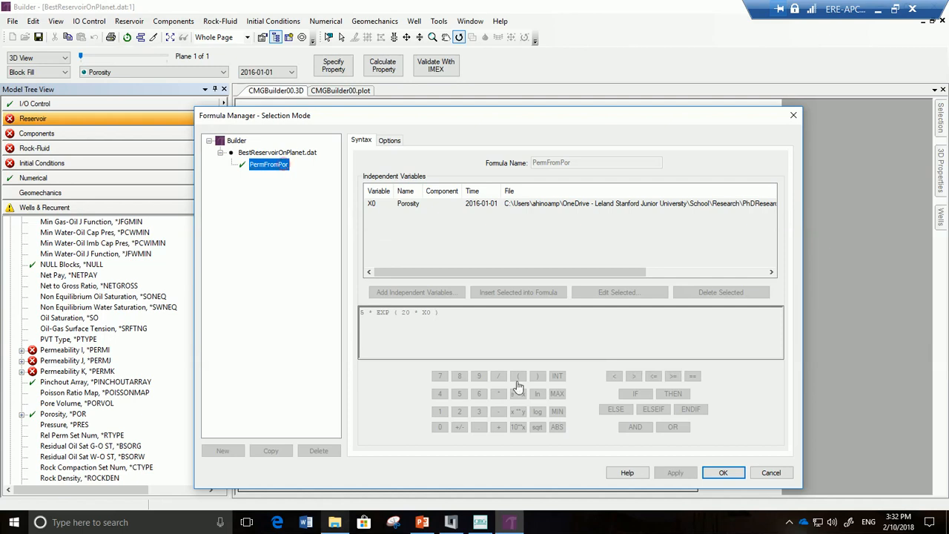
pyautogui.click(724, 473)
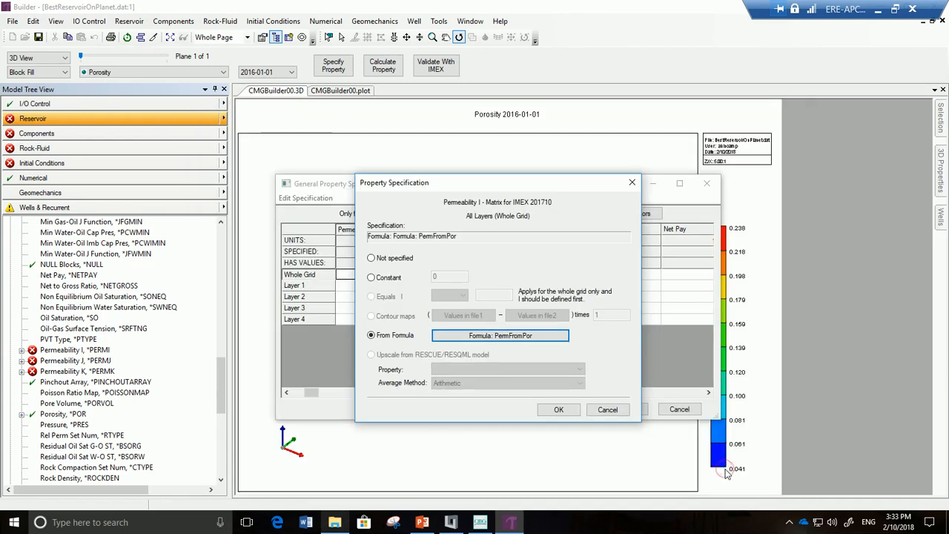
pyautogui.click(568, 408)
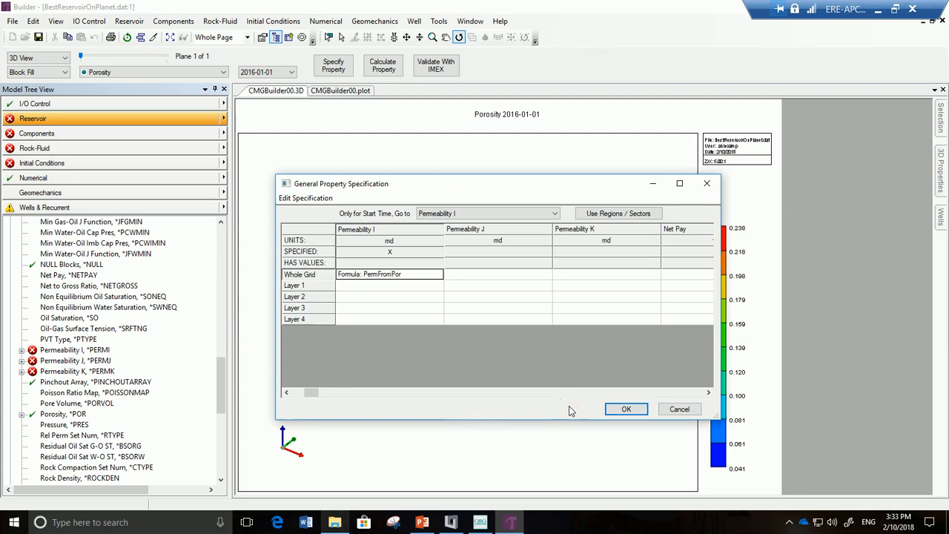
# - Set Permeability J for the whole grid equal to Permeability I using EQUALSI
pyautogui.click(511, 278)
pyautogui.rightClick(512, 278)
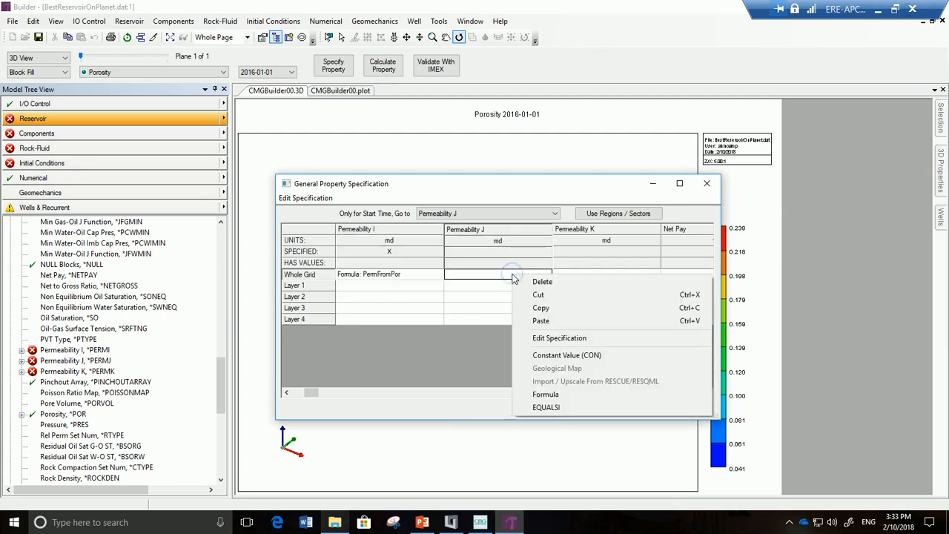
pyautogui.click(547, 407)
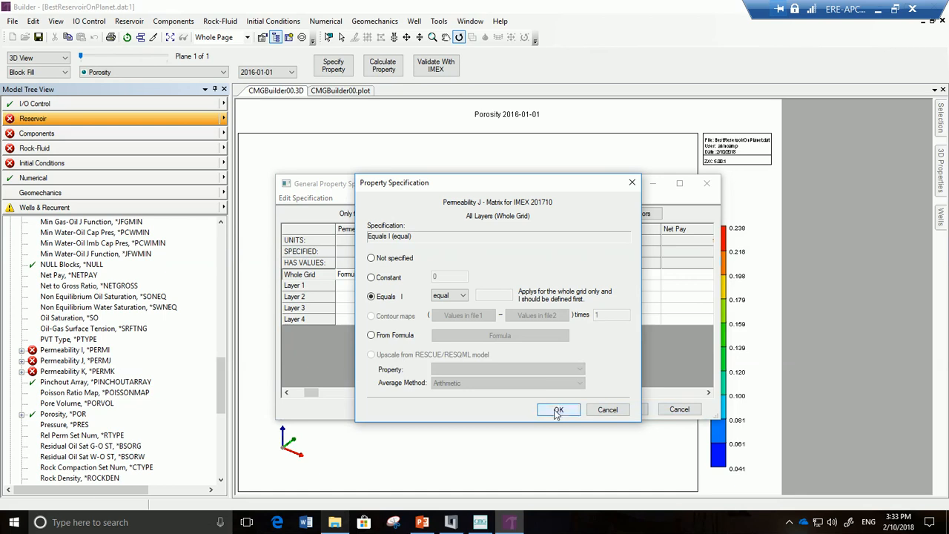
pyautogui.click(555, 410)
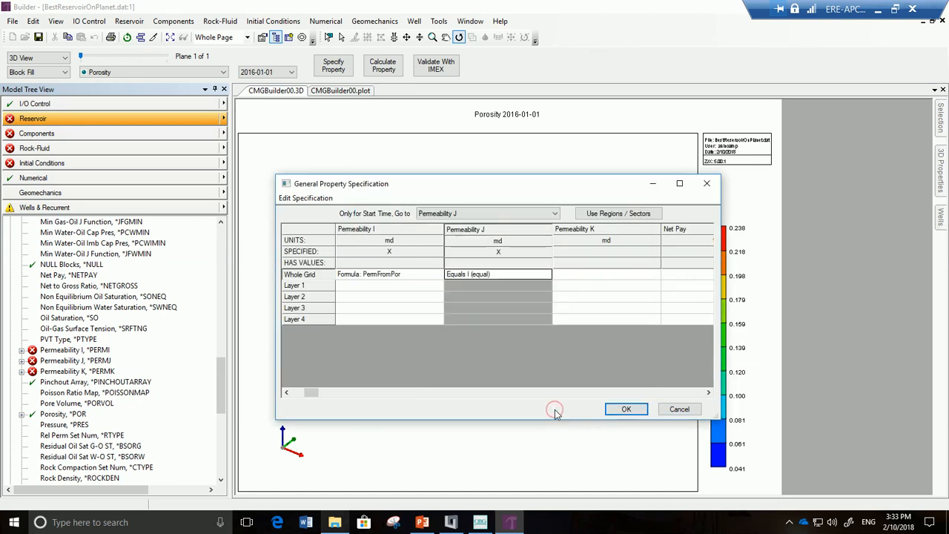
# - Set whole-grid Permeability K to Permeability I multiplied by 0.1, and calculate the block values for all three permeabilities
pyautogui.click(598, 277)
pyautogui.rightClick(598, 278)
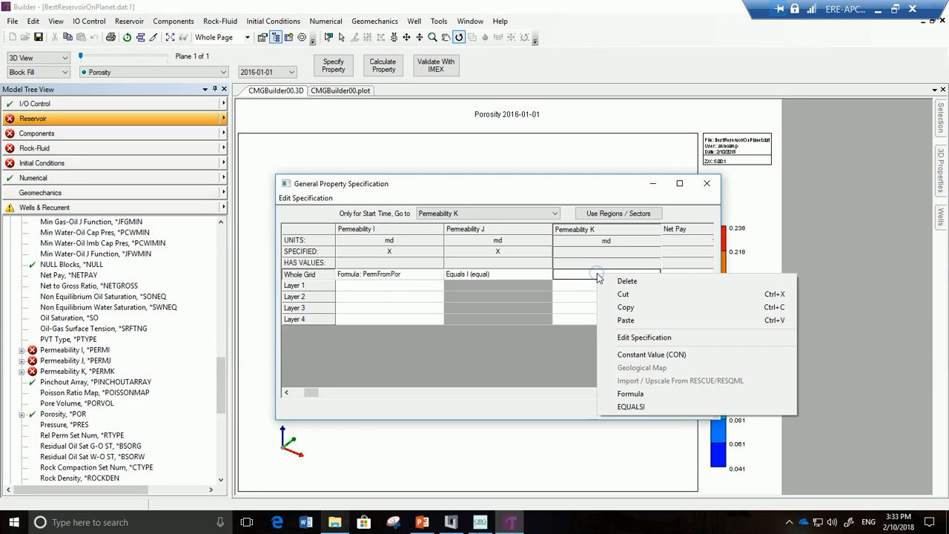
pyautogui.click(632, 407)
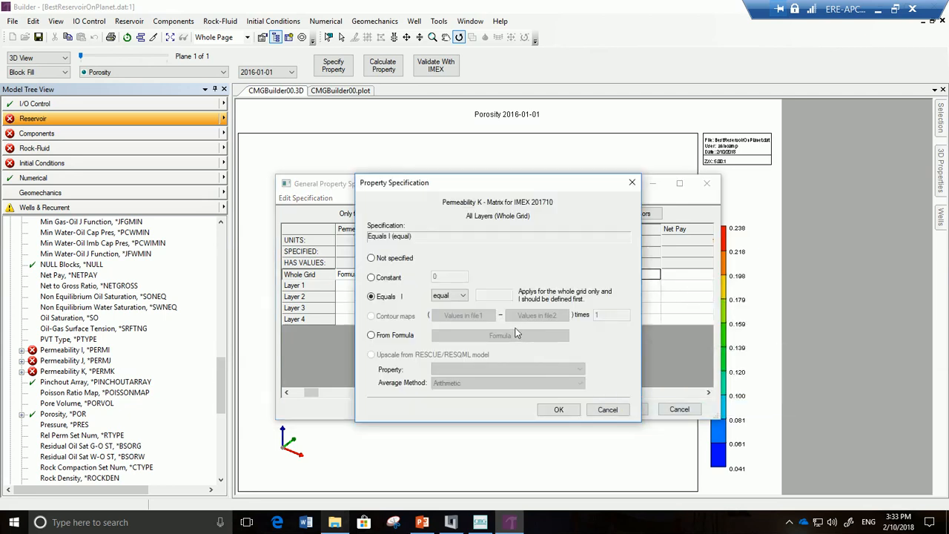
pyautogui.click(454, 297)
pyautogui.click(450, 307)
pyautogui.click(493, 295)
pyautogui.write('.1')
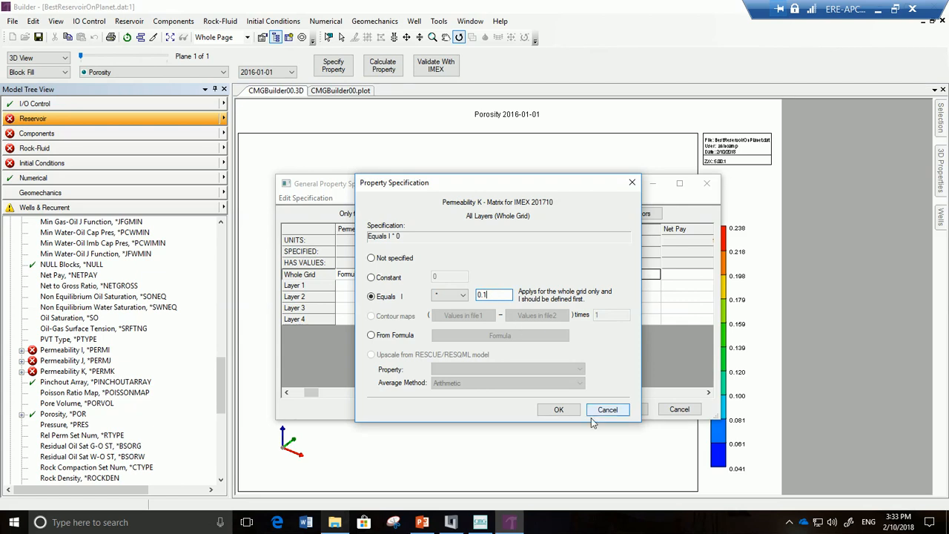
pyautogui.click(561, 409)
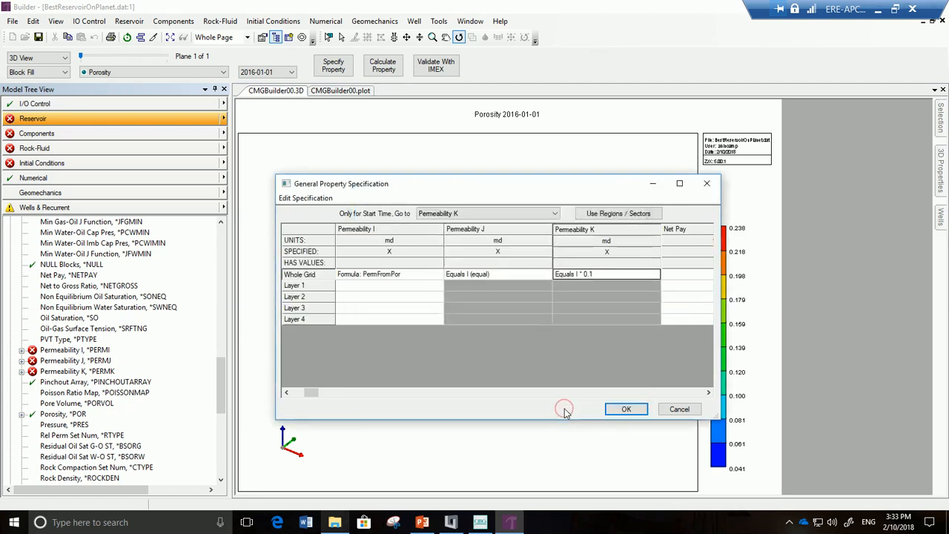
pyautogui.click(626, 408)
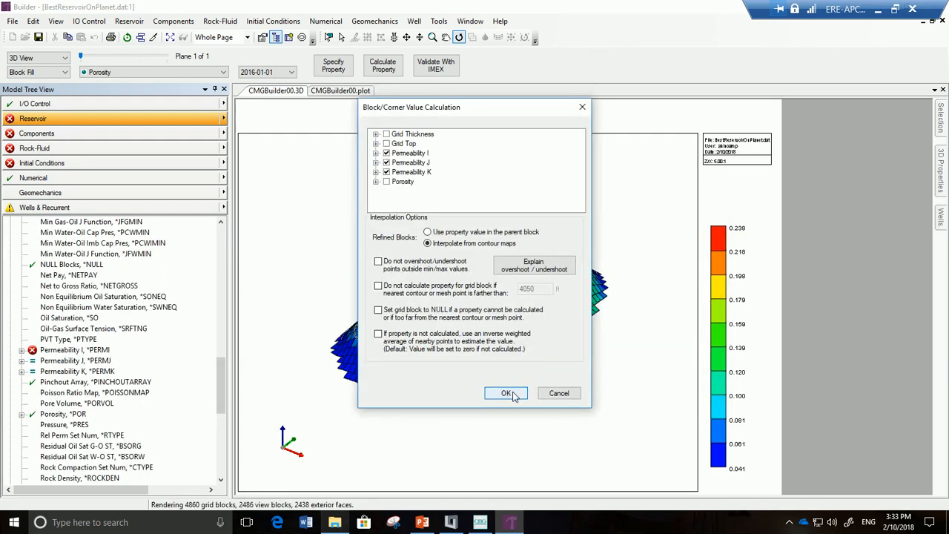
pyautogui.click(513, 394)
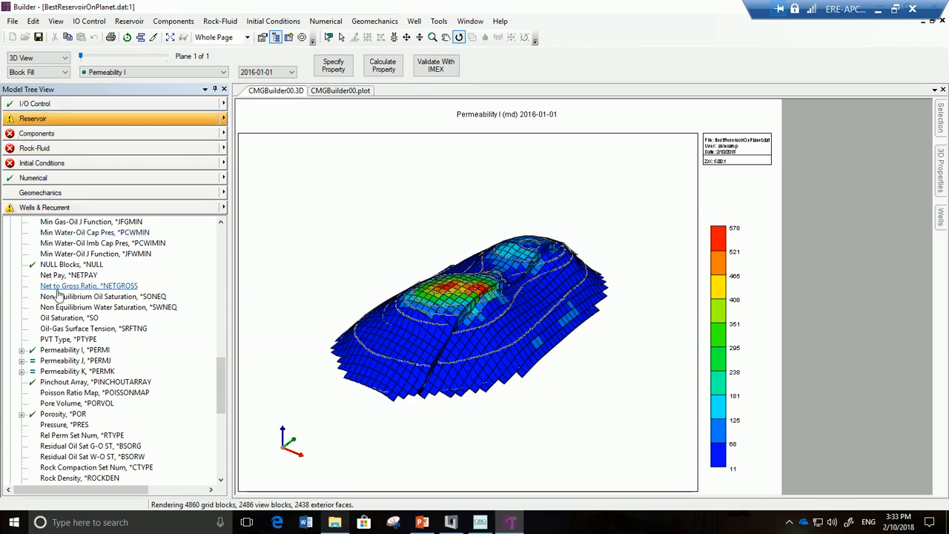
# - Set the rock compressibility to 2e-6 1/psi with a reference pressure of 4900 psi
pyautogui.scroll(-9, 58, 294)
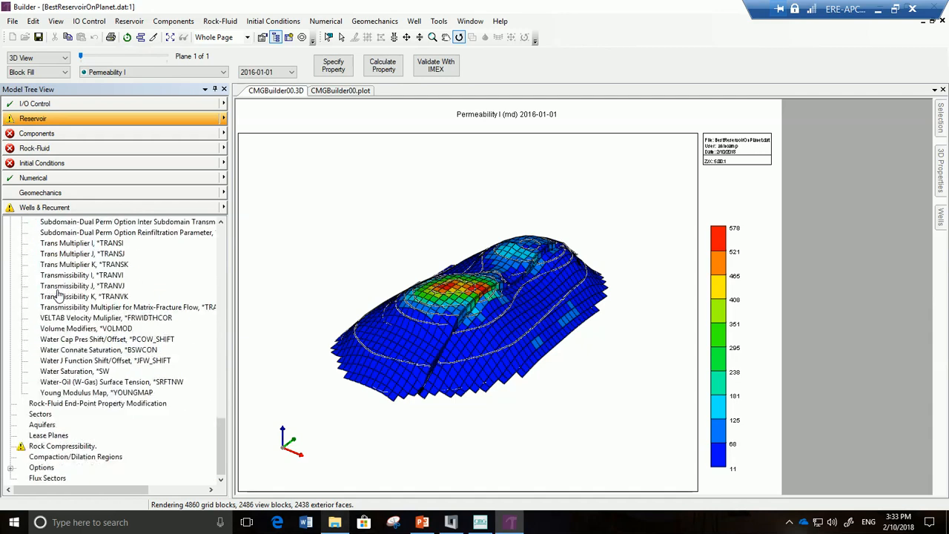
pyautogui.doubleClick(61, 448)
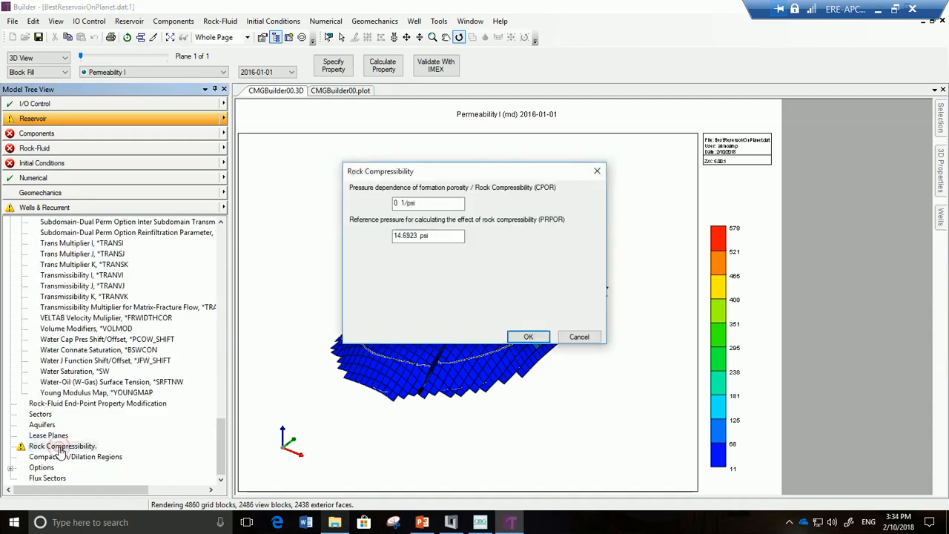
pyautogui.click(398, 202)
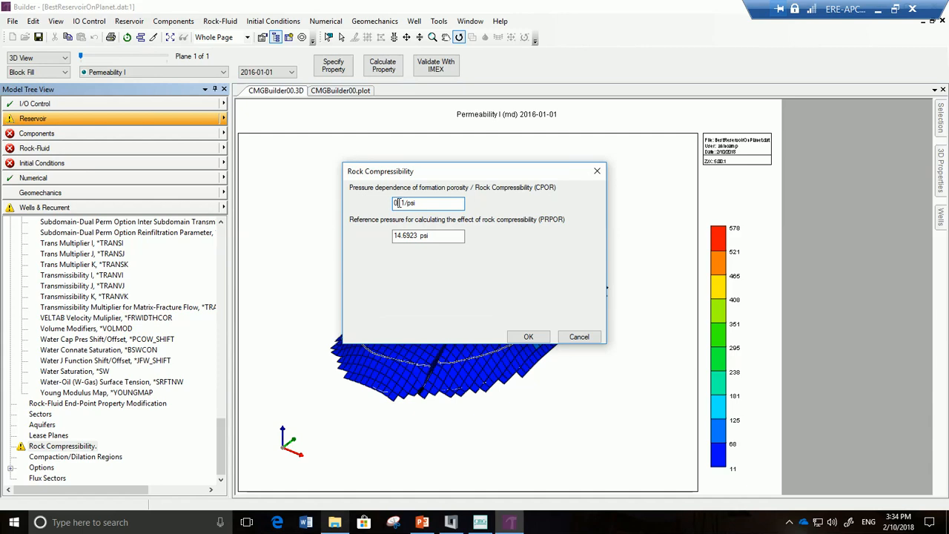
pyautogui.write('.')
pyautogui.press('BackSpace')
pyautogui.press('BackSpace')
pyautogui.write('2e-6')
pyautogui.click(405, 235)
pyautogui.moveTo(419, 235); pyautogui.dragTo(387, 237)
pyautogui.press('BackSpace')
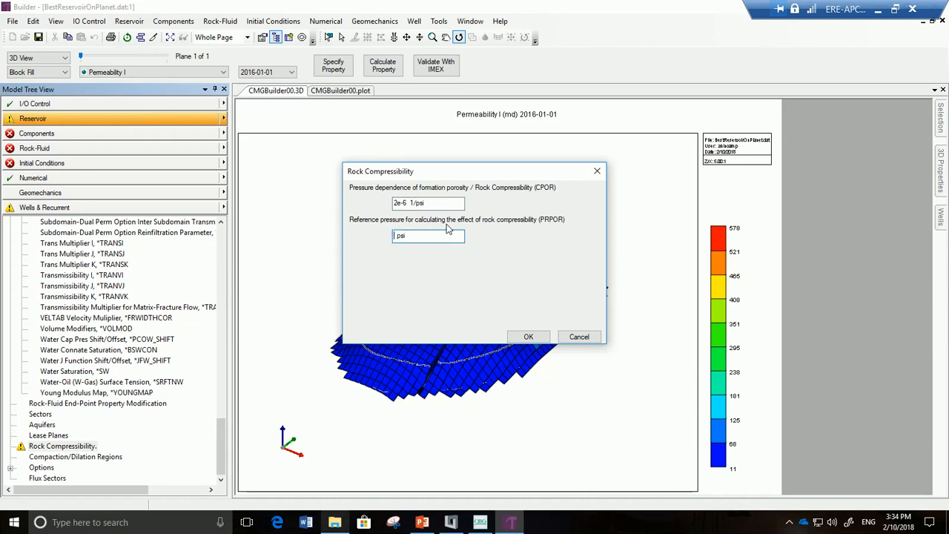
pyautogui.write('4900')
pyautogui.click(526, 336)
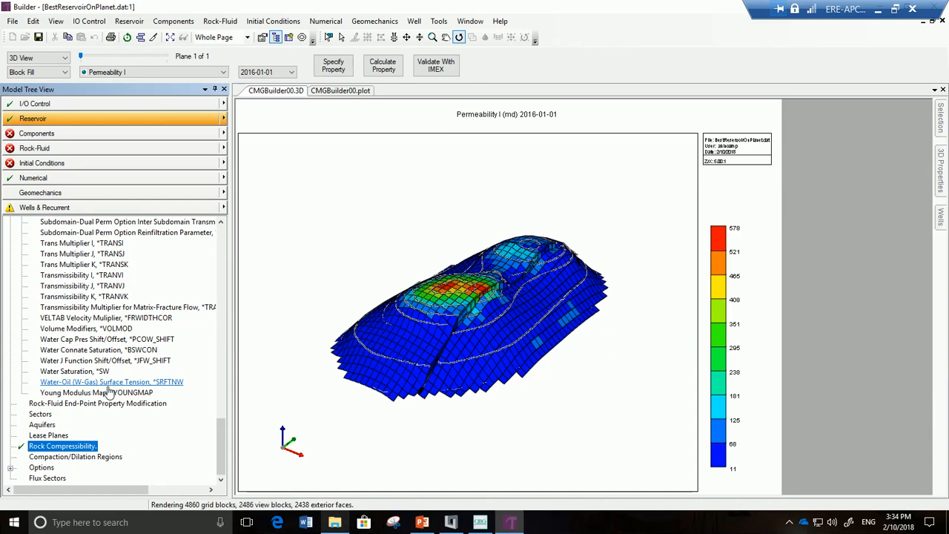
# - Add rock compaction region 1 under the compaction/dilation regions, with the single compressibility / reference pressure model
pyautogui.scroll(20, 108, 391)
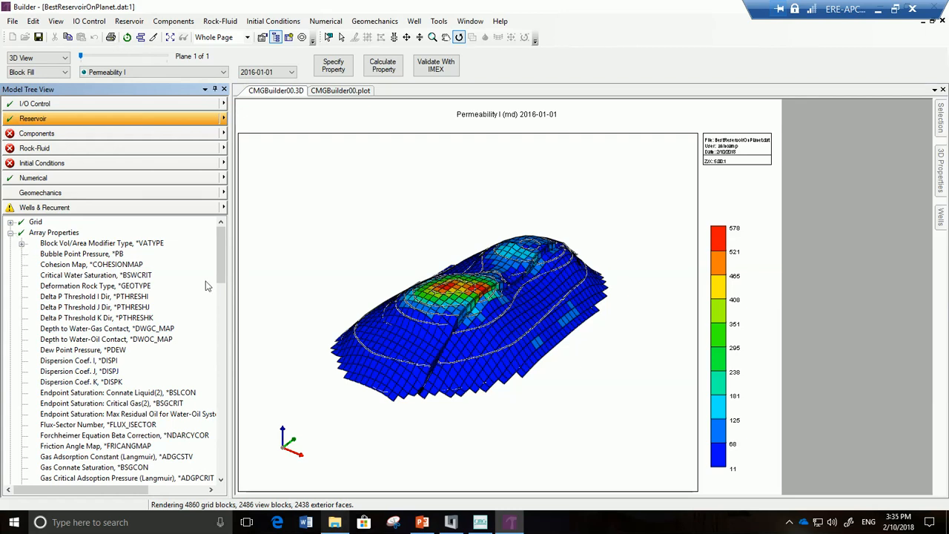
pyautogui.scroll(-5, 178, 317)
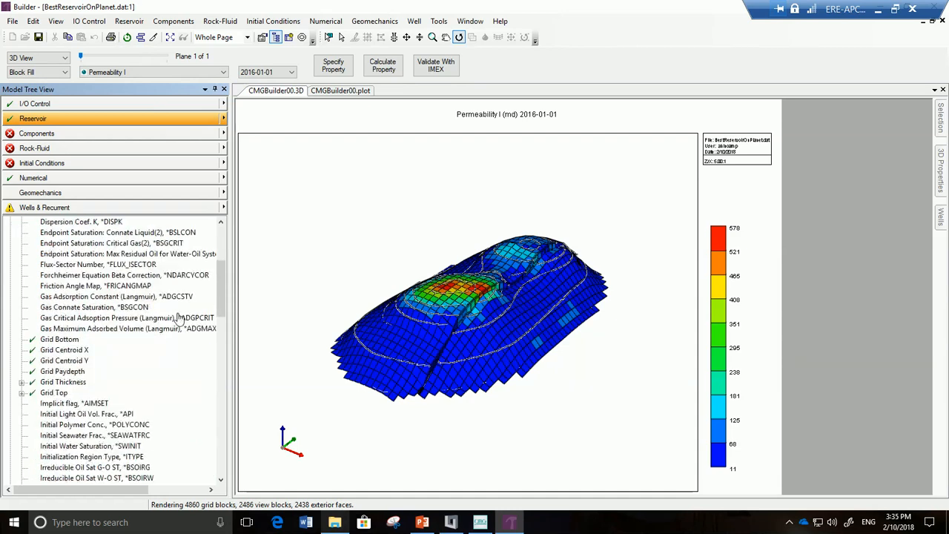
pyautogui.scroll(-9, 178, 318)
pyautogui.scroll(-18, 178, 318)
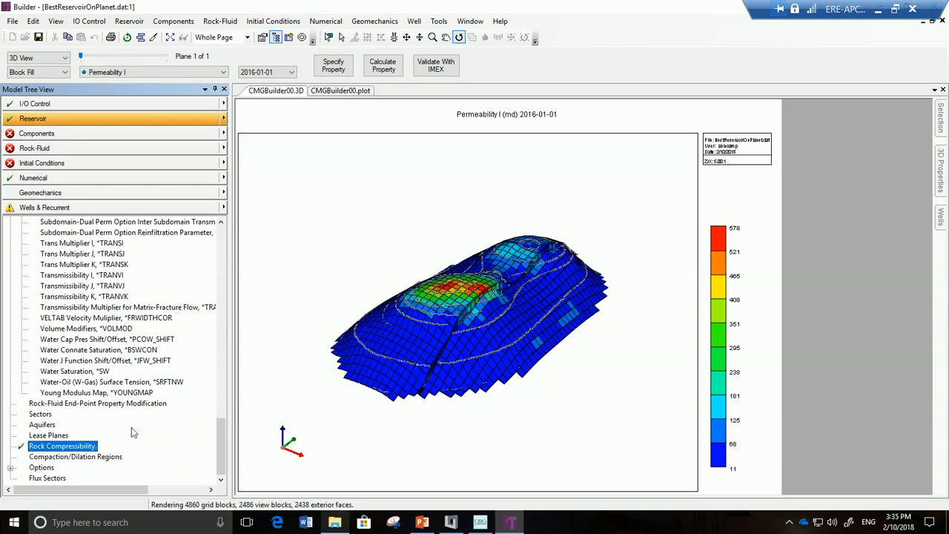
pyautogui.doubleClick(113, 456)
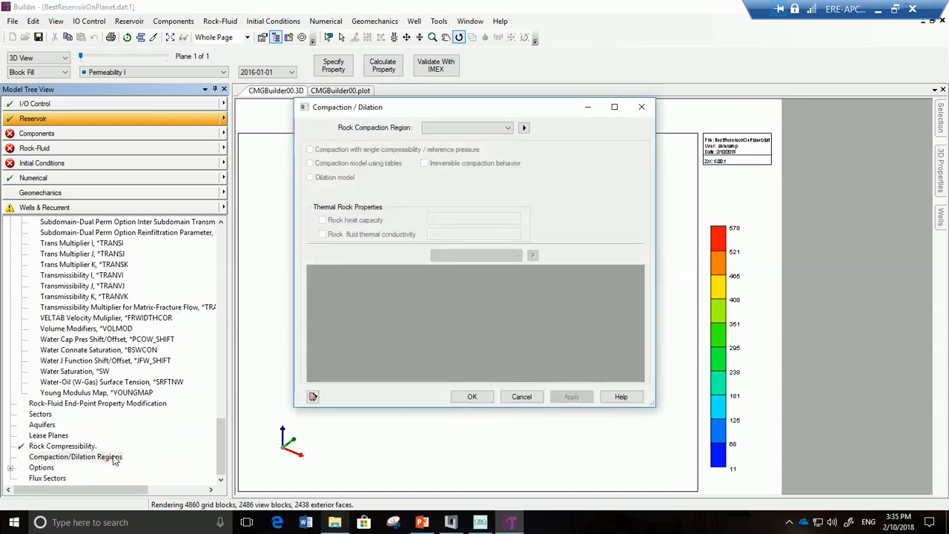
pyautogui.click(525, 129)
pyautogui.click(556, 131)
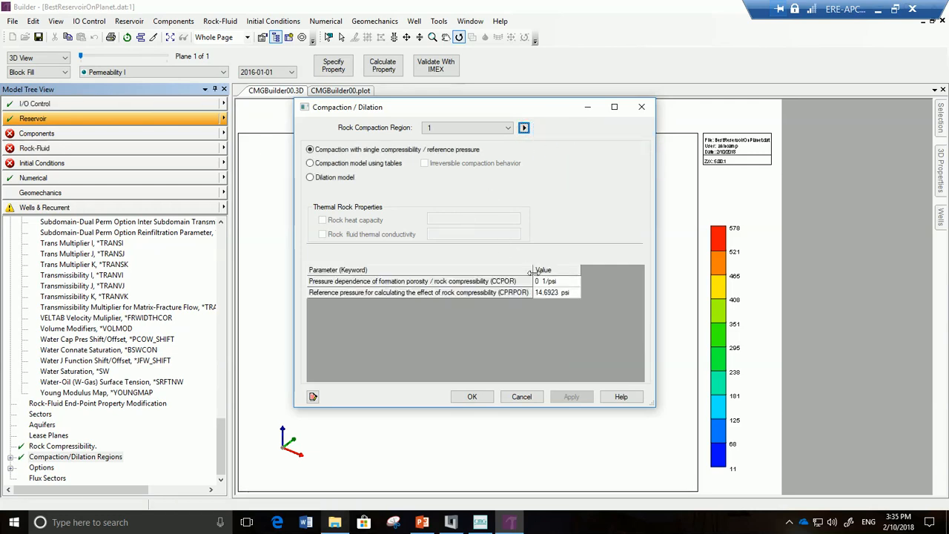
# - Set compaction region 1's rock compressibility (CCPOR) to 2e-6 1/psi and its reference pressure (CPRPOR) to 4900 psi, and apply the values
pyautogui.click(539, 282)
pyautogui.click(539, 282)
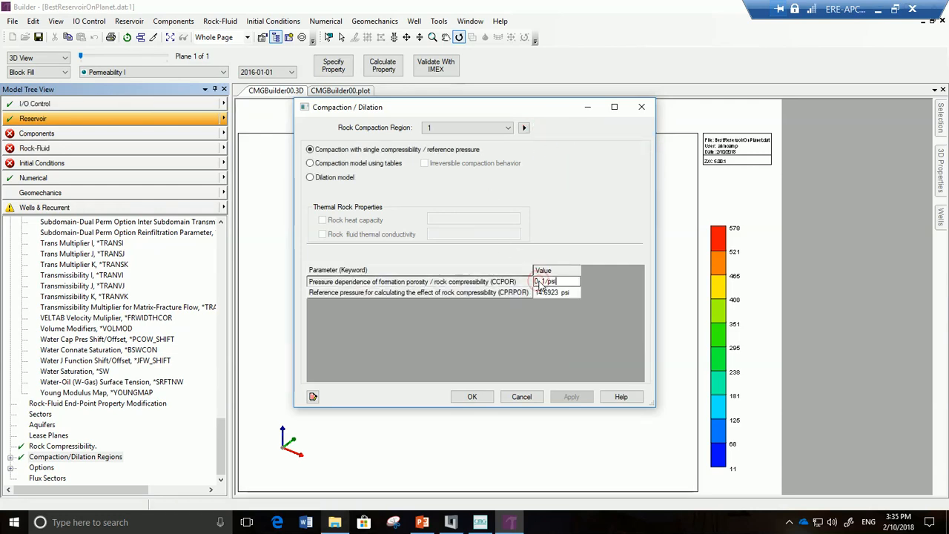
pyautogui.moveTo(540, 281); pyautogui.dragTo(523, 283)
pyautogui.write('2e-')
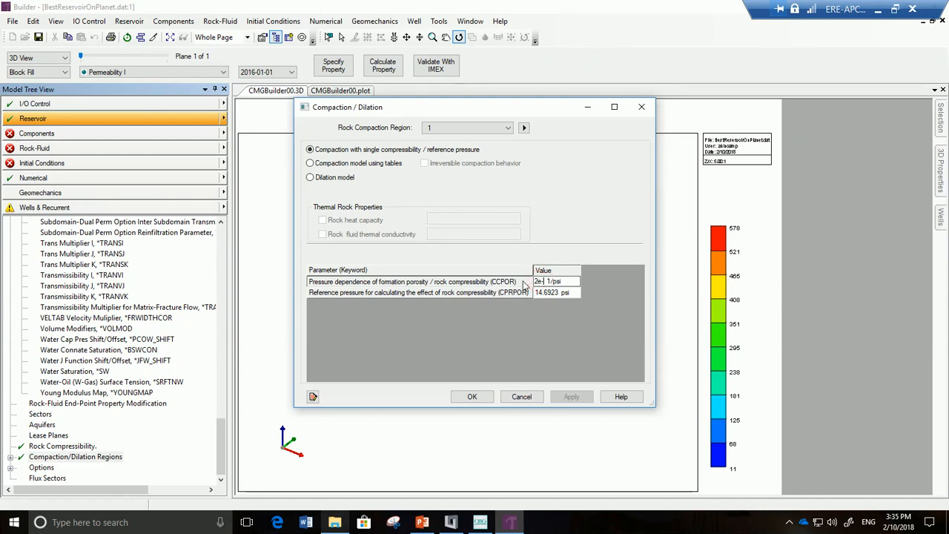
pyautogui.write('6')
pyautogui.click(554, 293)
pyautogui.moveTo(557, 293); pyautogui.dragTo(510, 291)
pyautogui.write('4900')
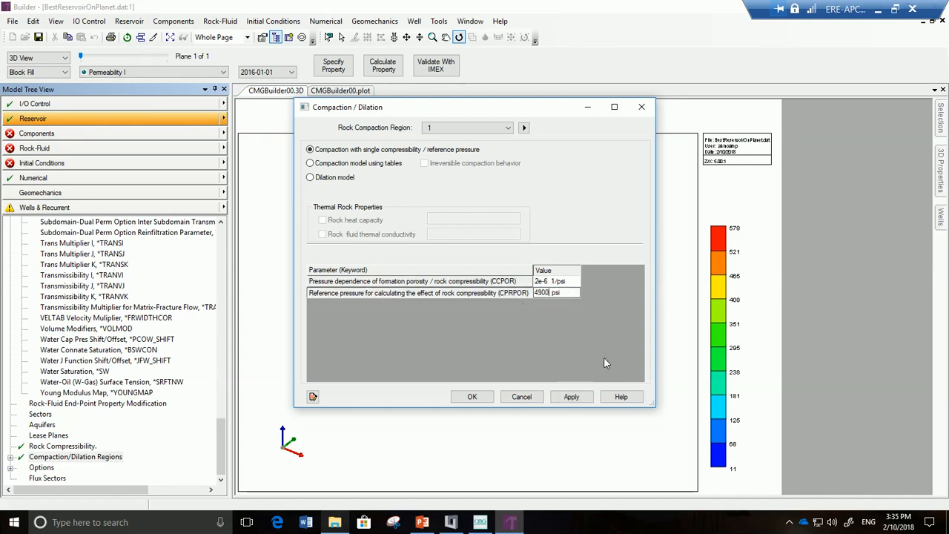
pyautogui.click(571, 397)
pyautogui.click(472, 396)
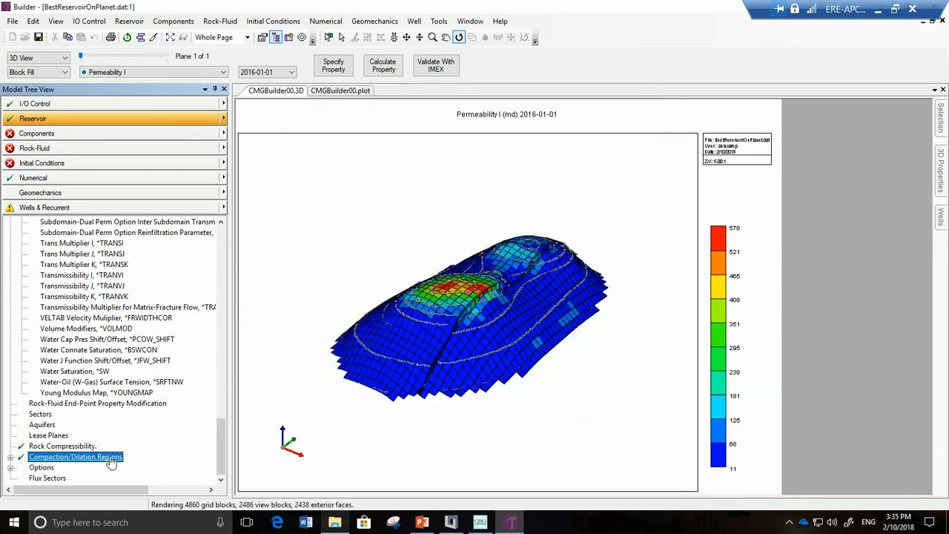
# - Look up Rock Compaction Set Num among the specifiable grid properties, and leave the property specification without changes
pyautogui.click(341, 68)
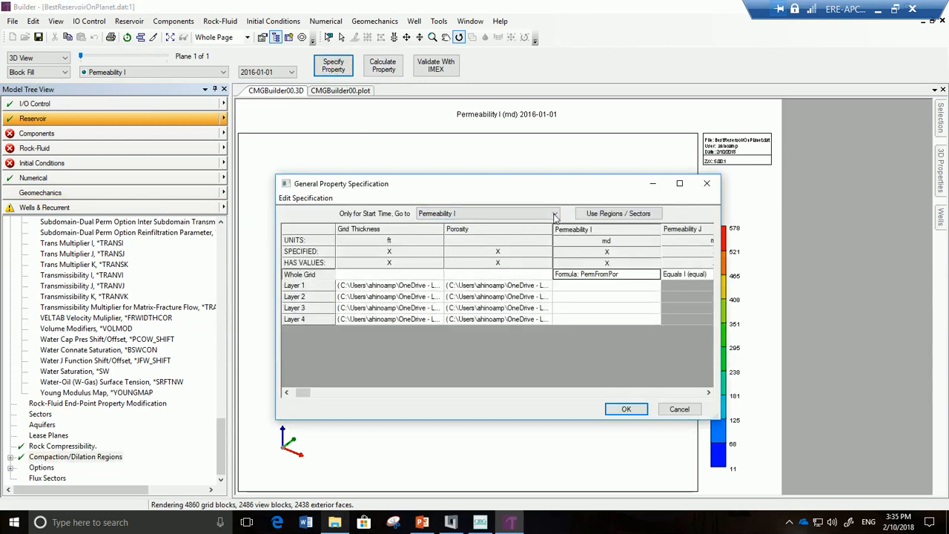
pyautogui.click(553, 213)
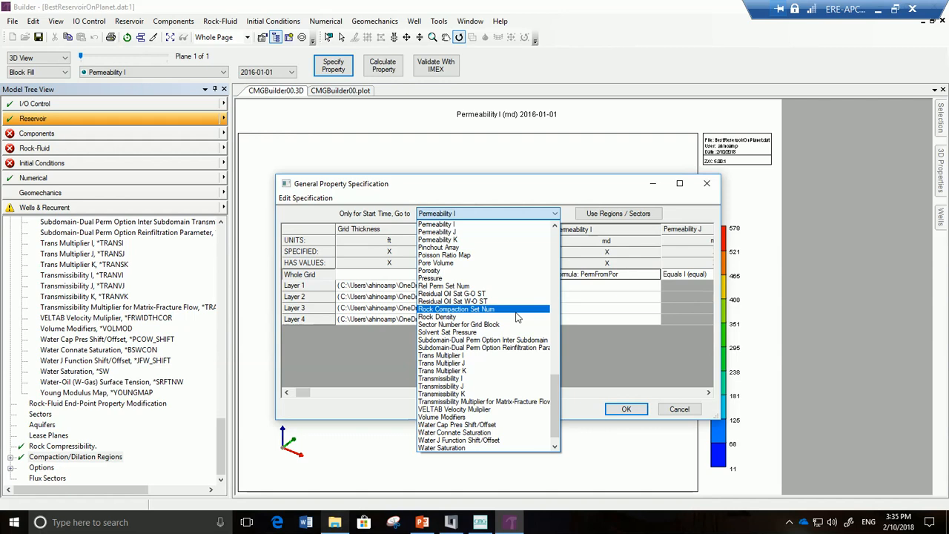
pyautogui.click(564, 187)
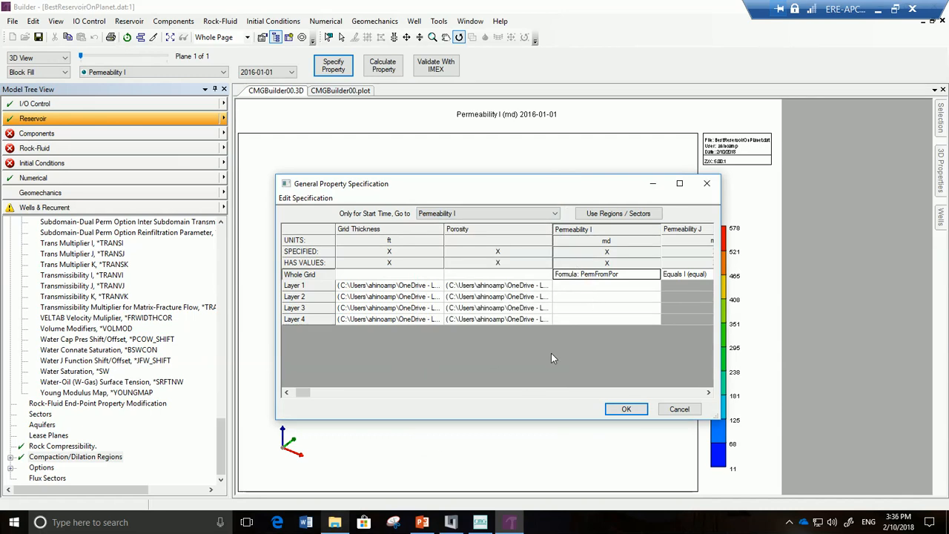
pyautogui.click(665, 413)
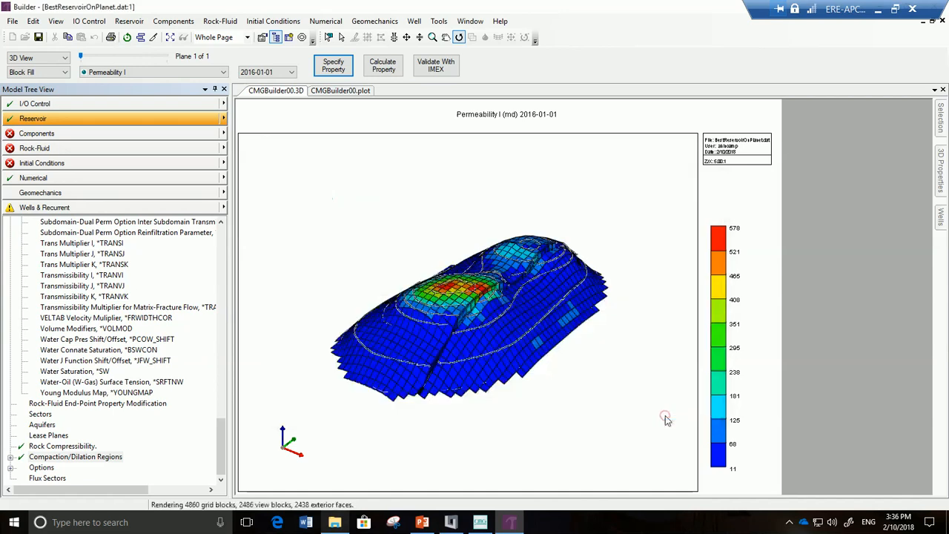